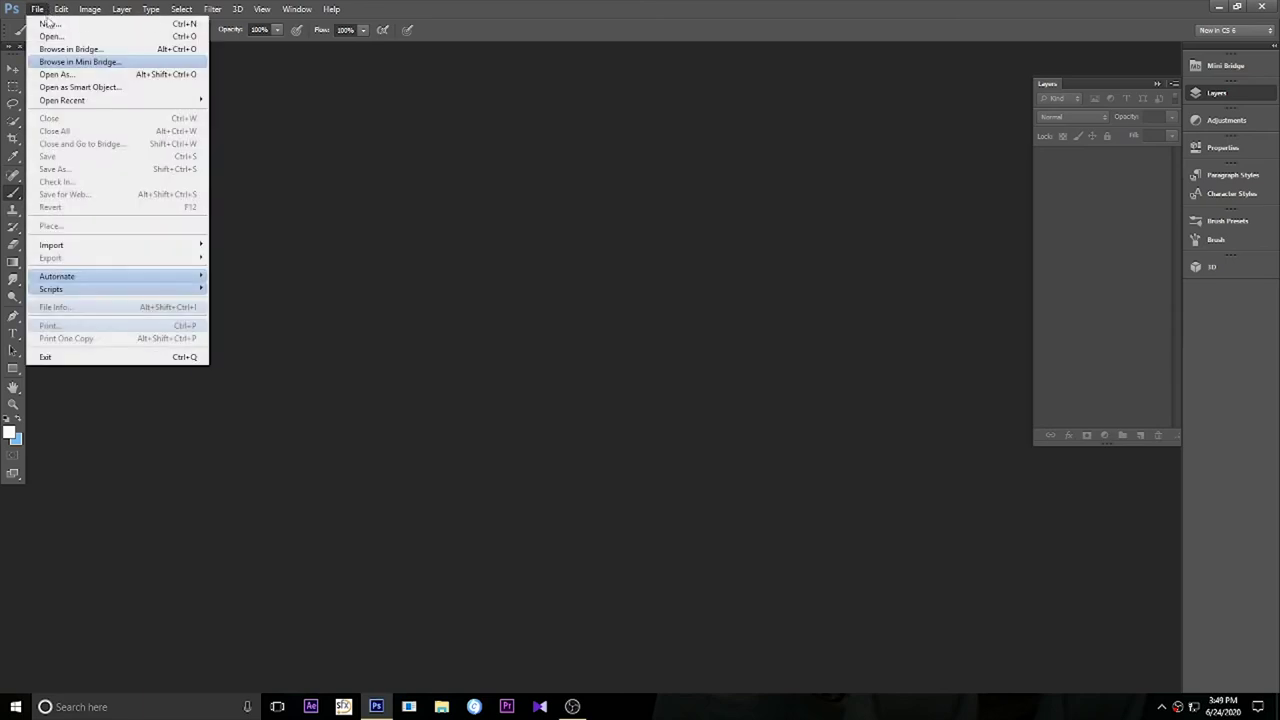
# Create a 1920×1920 px, 150 ppi white document and convert its Background to Layer 0.
pyautogui.click(64, 26)
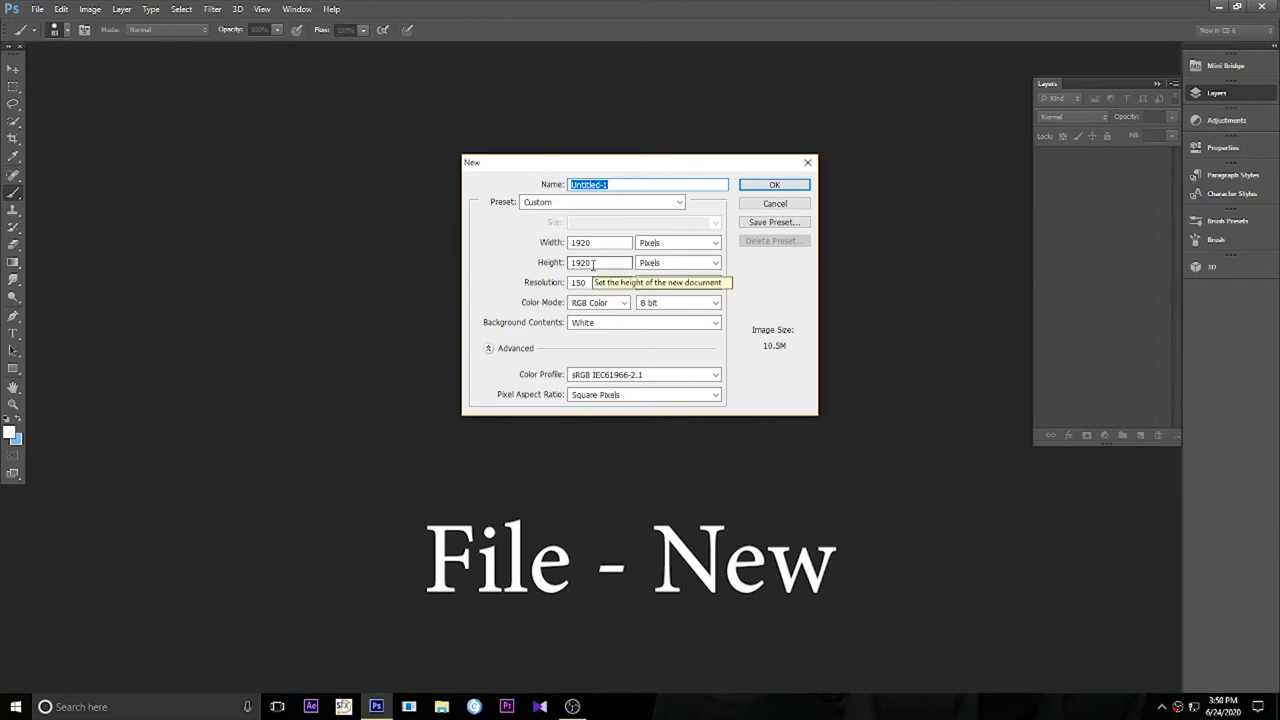
pyautogui.click(774, 185)
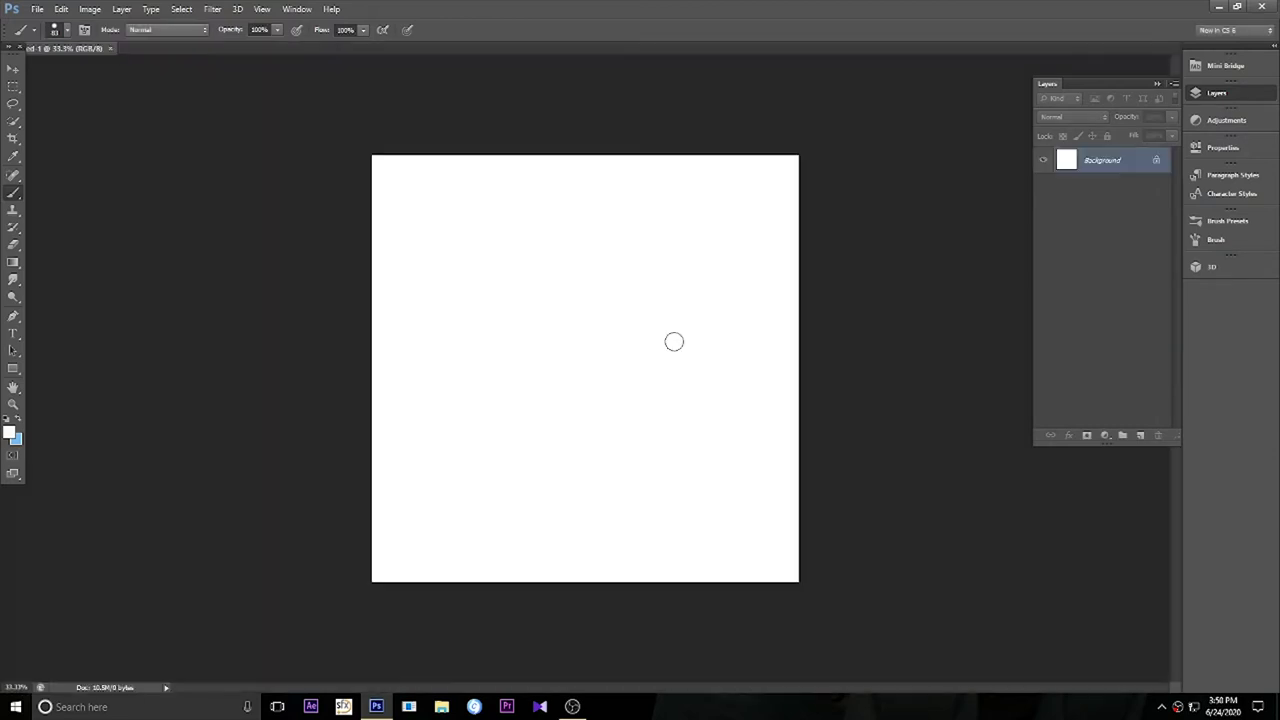
pyautogui.doubleClick(1085, 170)
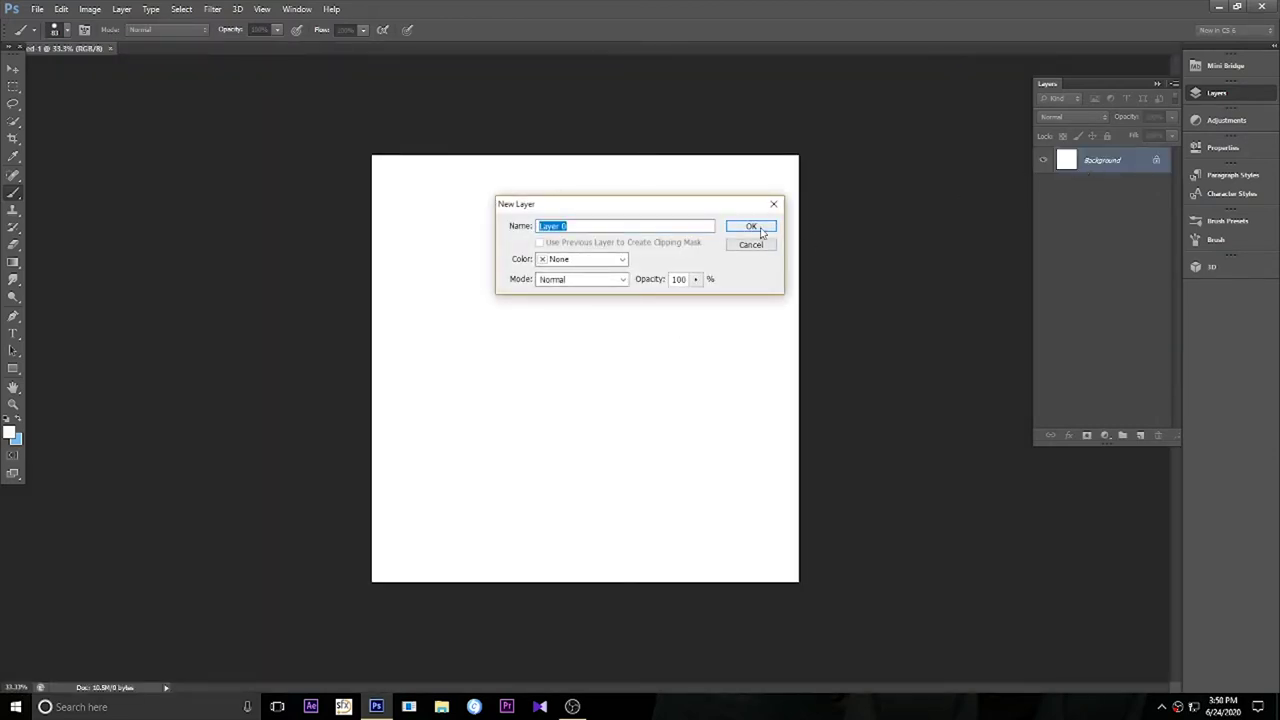
pyautogui.click(751, 227)
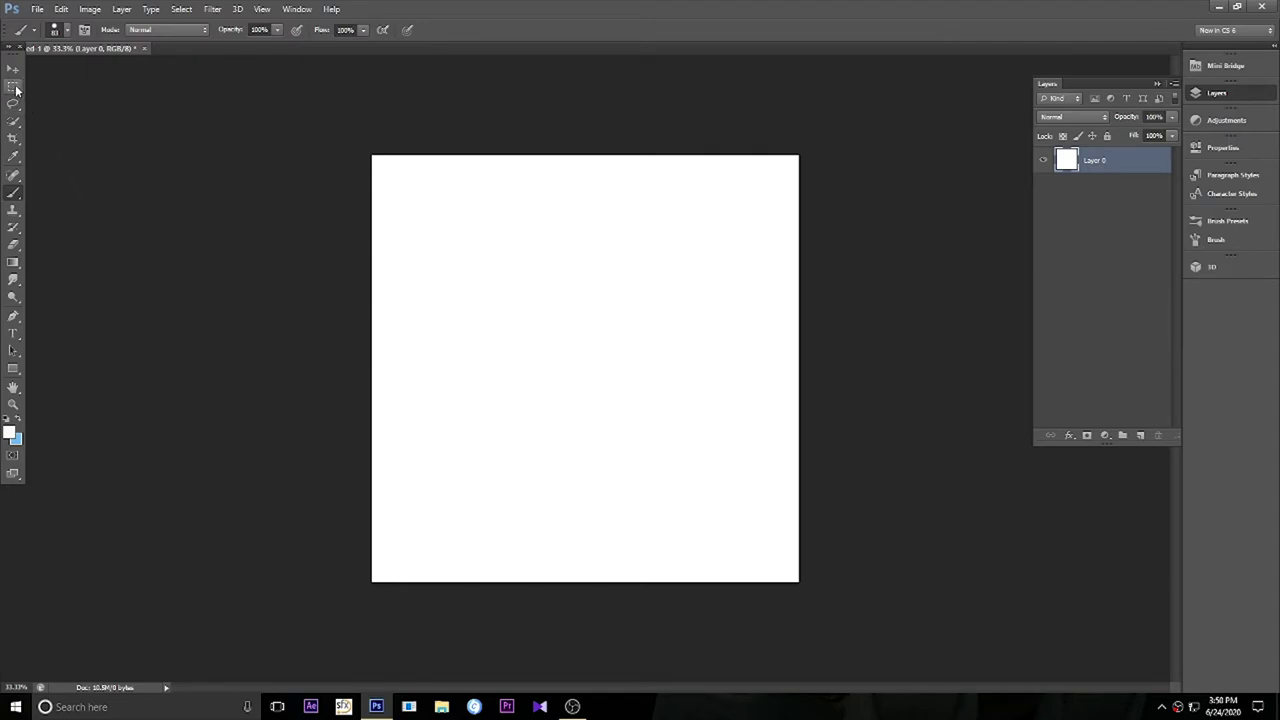
# Add empty Layer 1 and draw a roughly 23 cm square marquee in the canvas centre.
pyautogui.click(1141, 437)
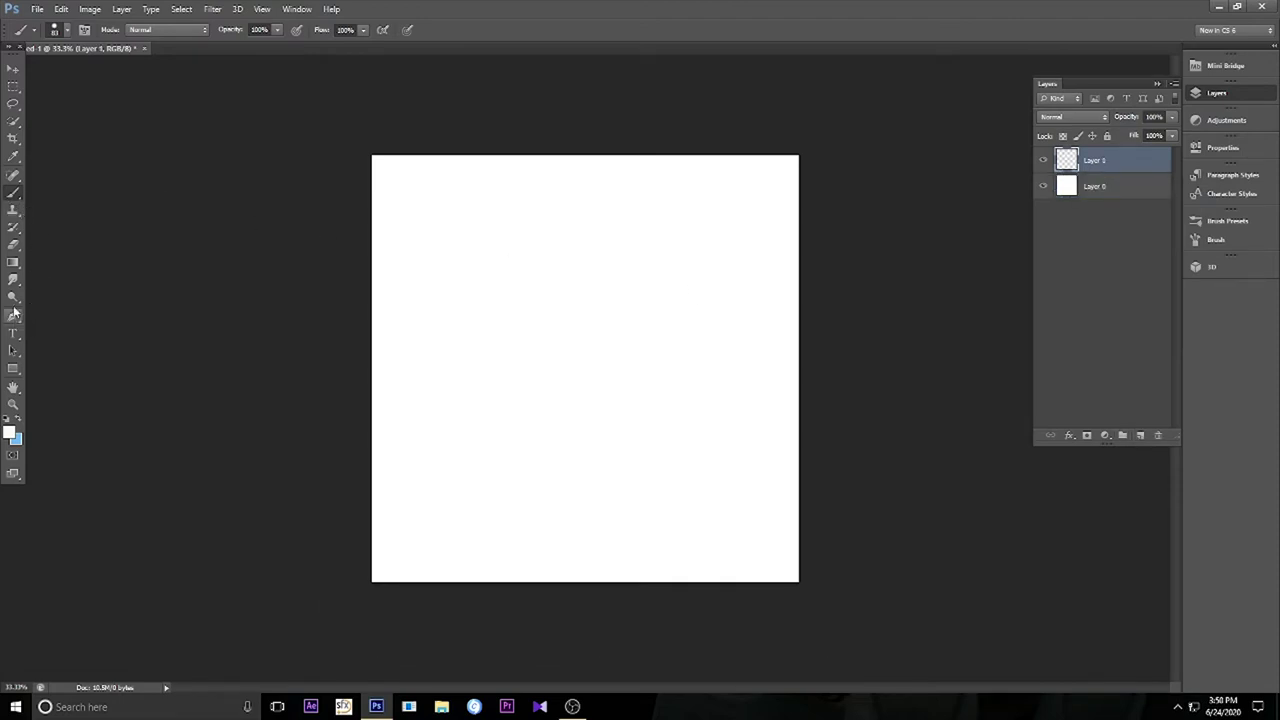
pyautogui.click(13, 87)
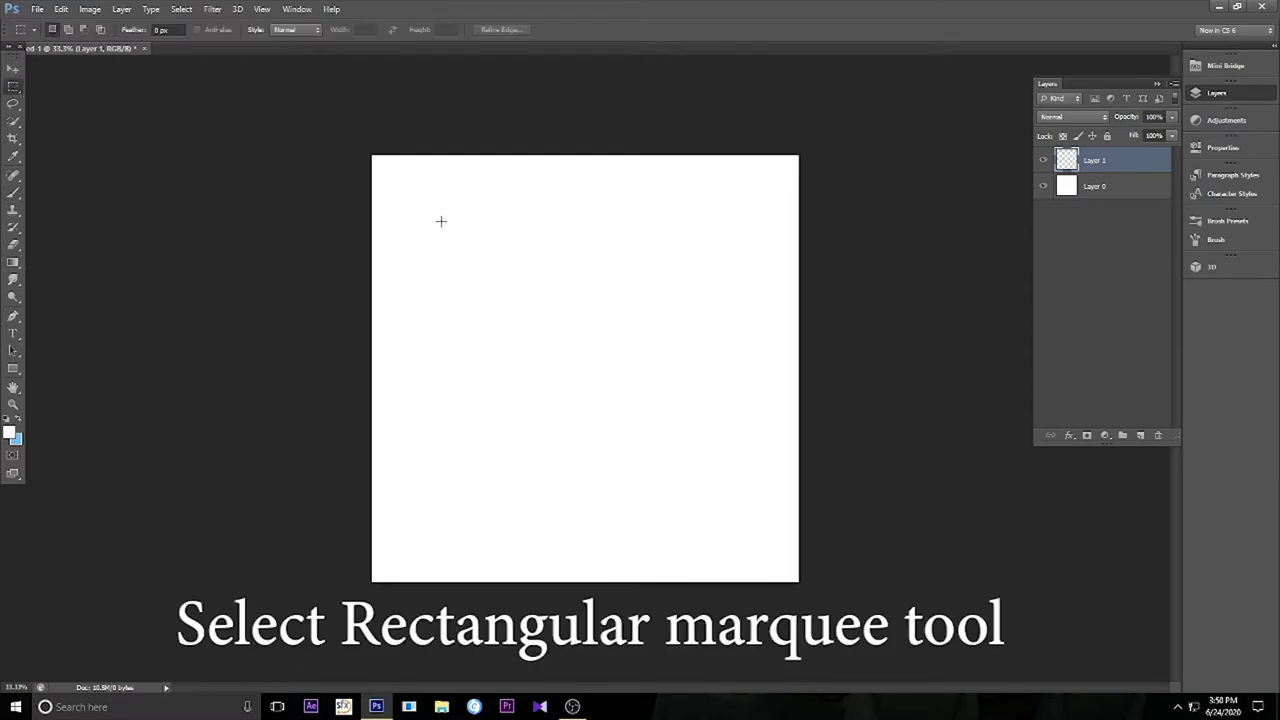
pyautogui.moveTo(440, 215)
pyautogui.mouseDown()
pyautogui.moveTo(742, 492)
pyautogui.moveTo(739, 511)
pyautogui.mouseUp()
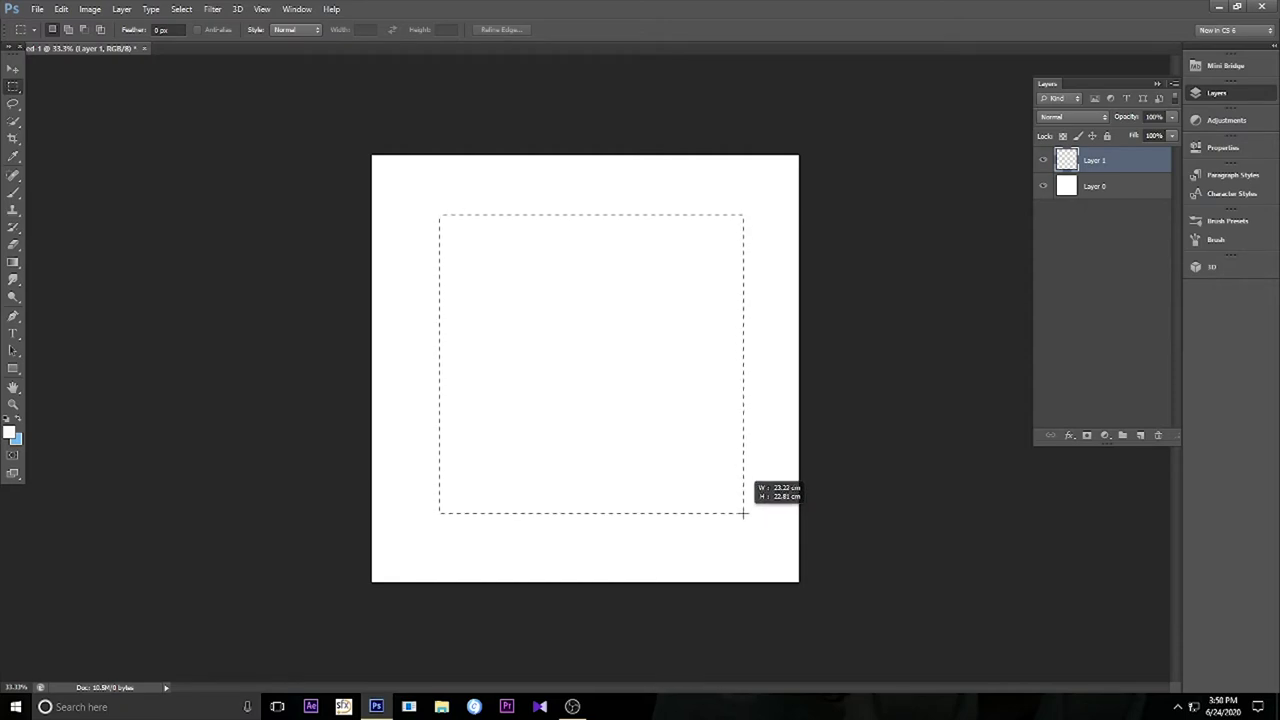
pyautogui.moveTo(739, 511); pyautogui.dragTo(740, 513)
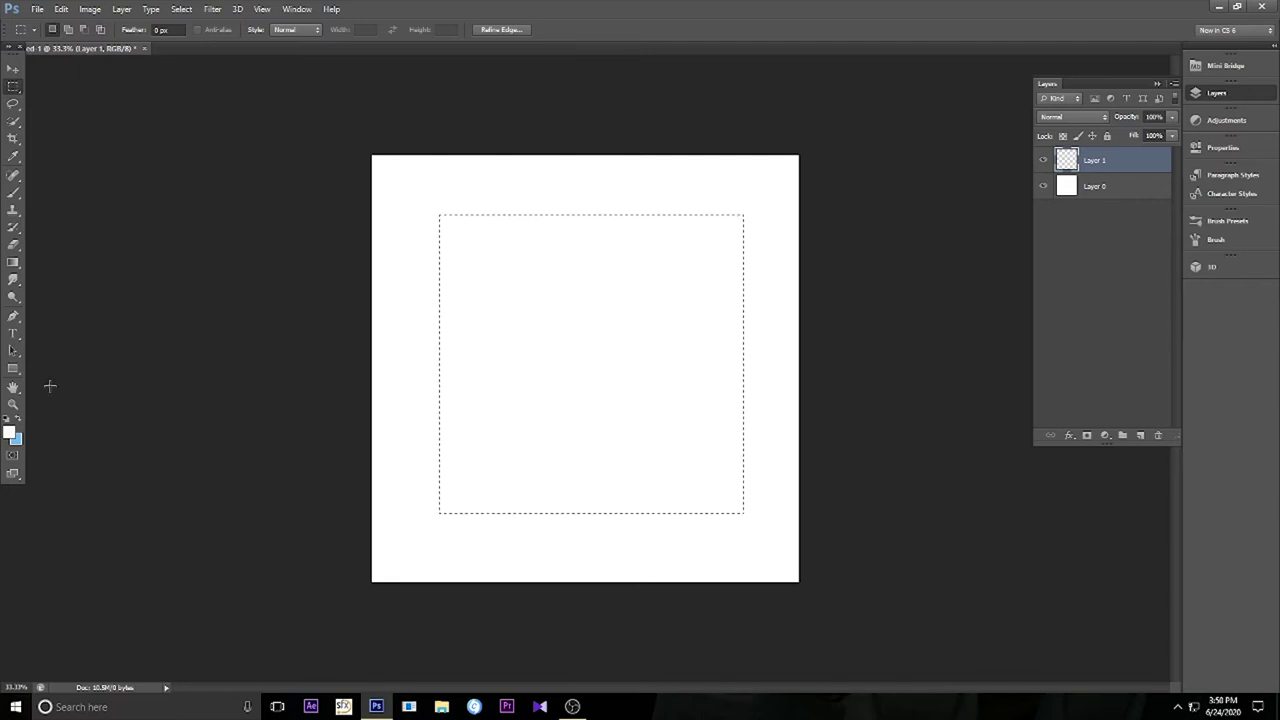
# Choose golden brown #b37e33 as the foreground colour in the Color Picker.
pyautogui.click(10, 432)
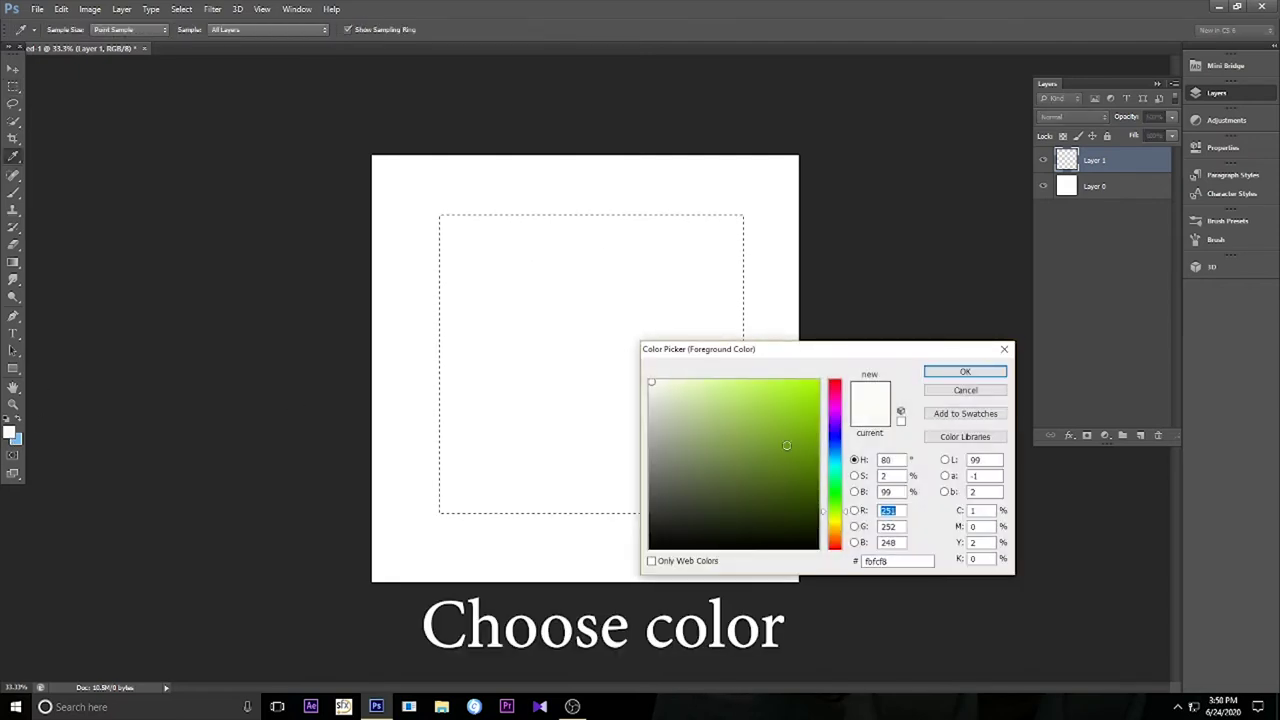
pyautogui.click(838, 530)
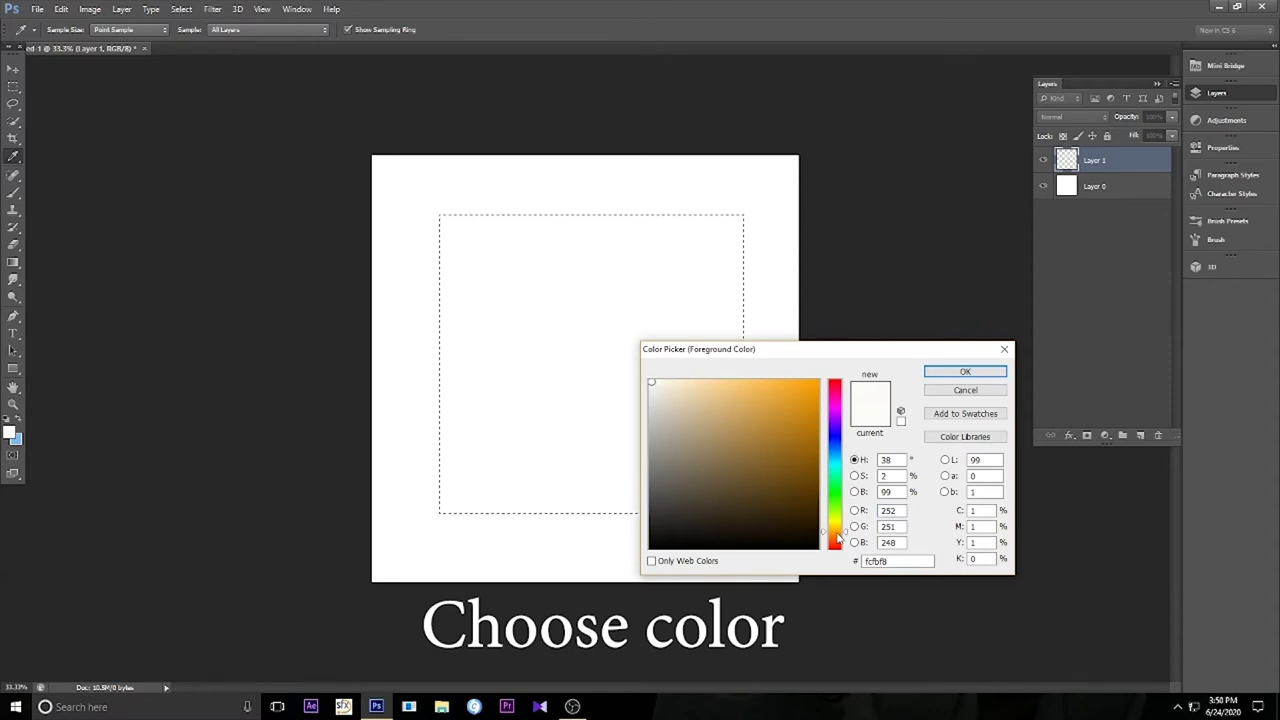
pyautogui.click(773, 437)
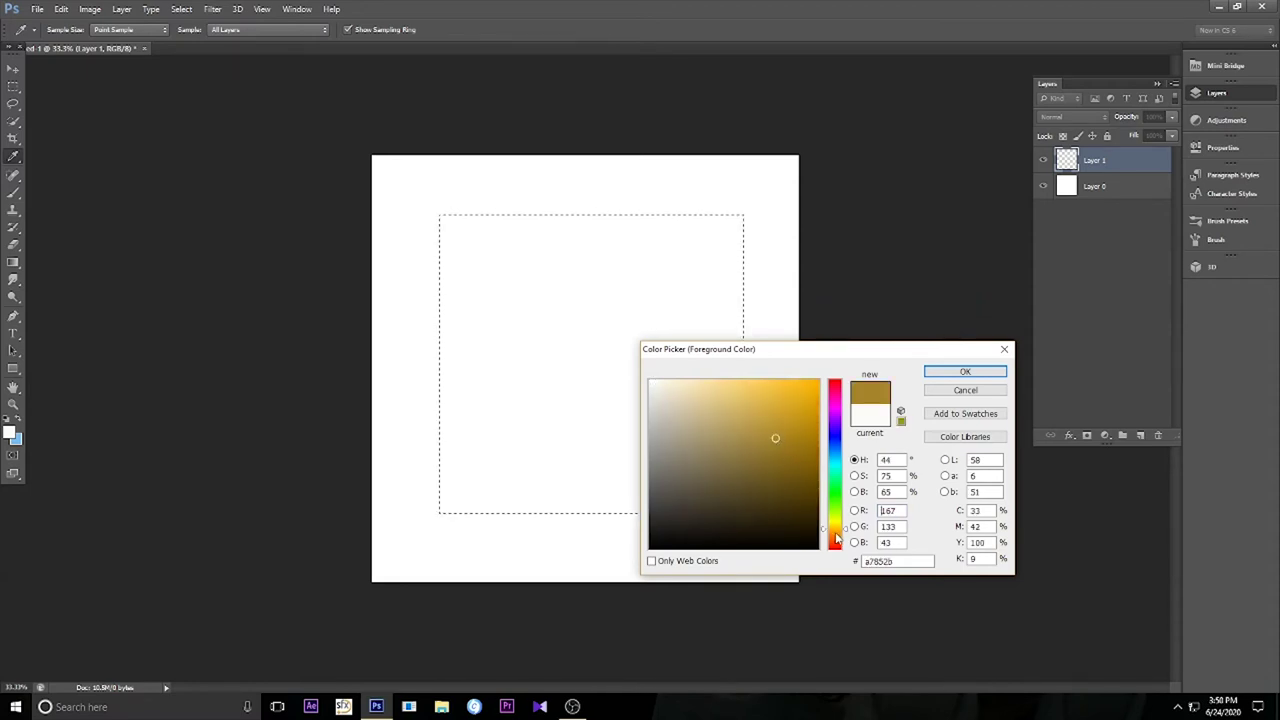
pyautogui.click(836, 534)
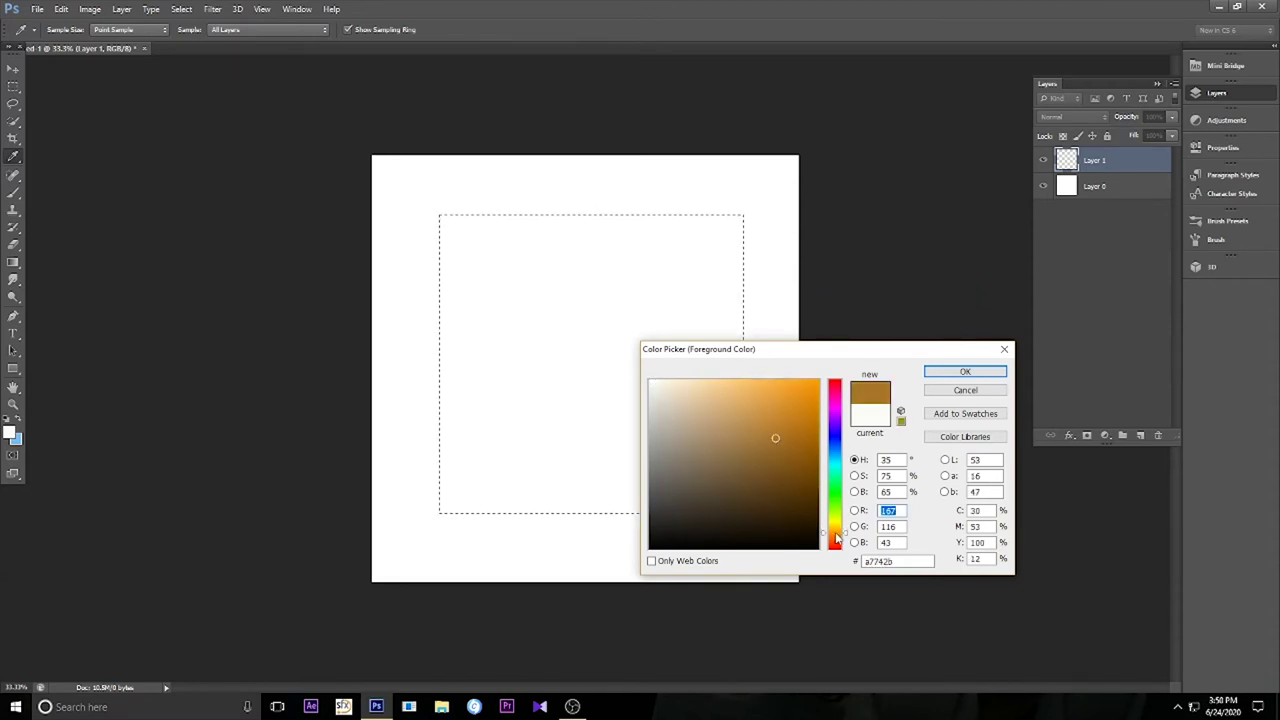
pyautogui.click(770, 430)
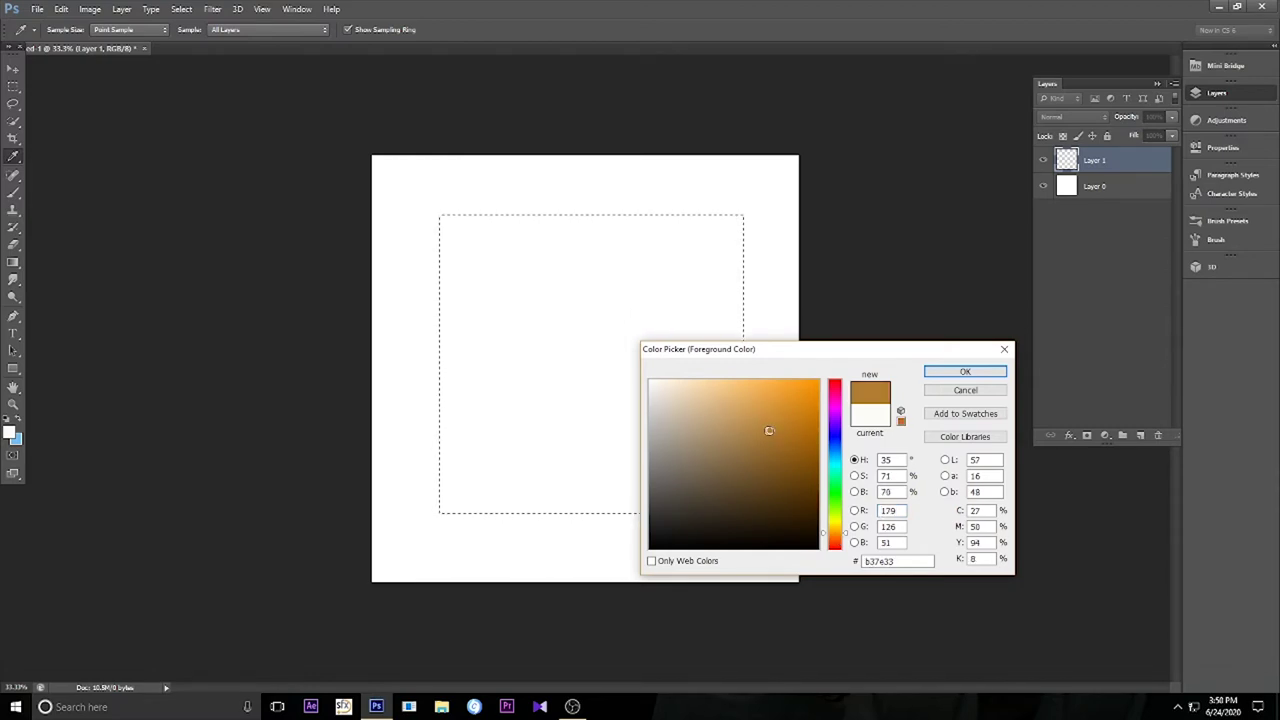
pyautogui.click(948, 371)
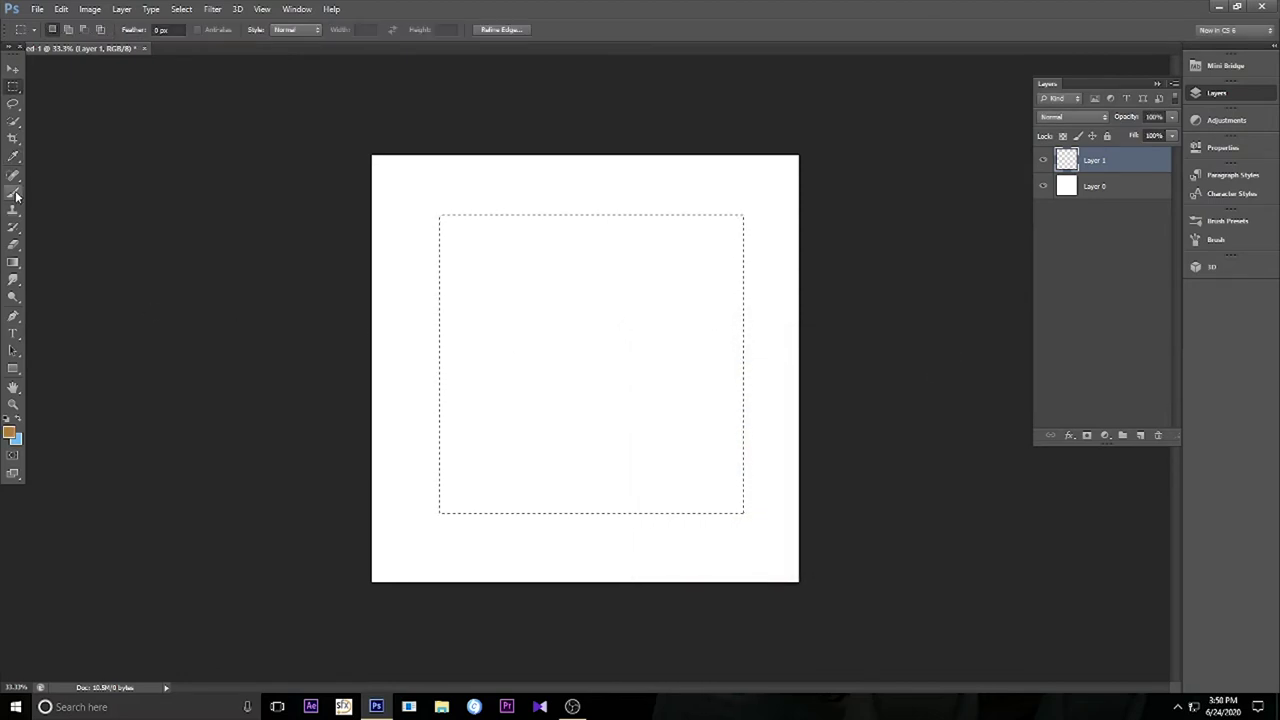
# Paint the square selection on Layer 1 golden brown with a 114 px brush, then deselect.
pyautogui.click(13, 192)
pyautogui.rightClick(495, 267)
pyautogui.moveTo(571, 299); pyautogui.dragTo(583, 300)
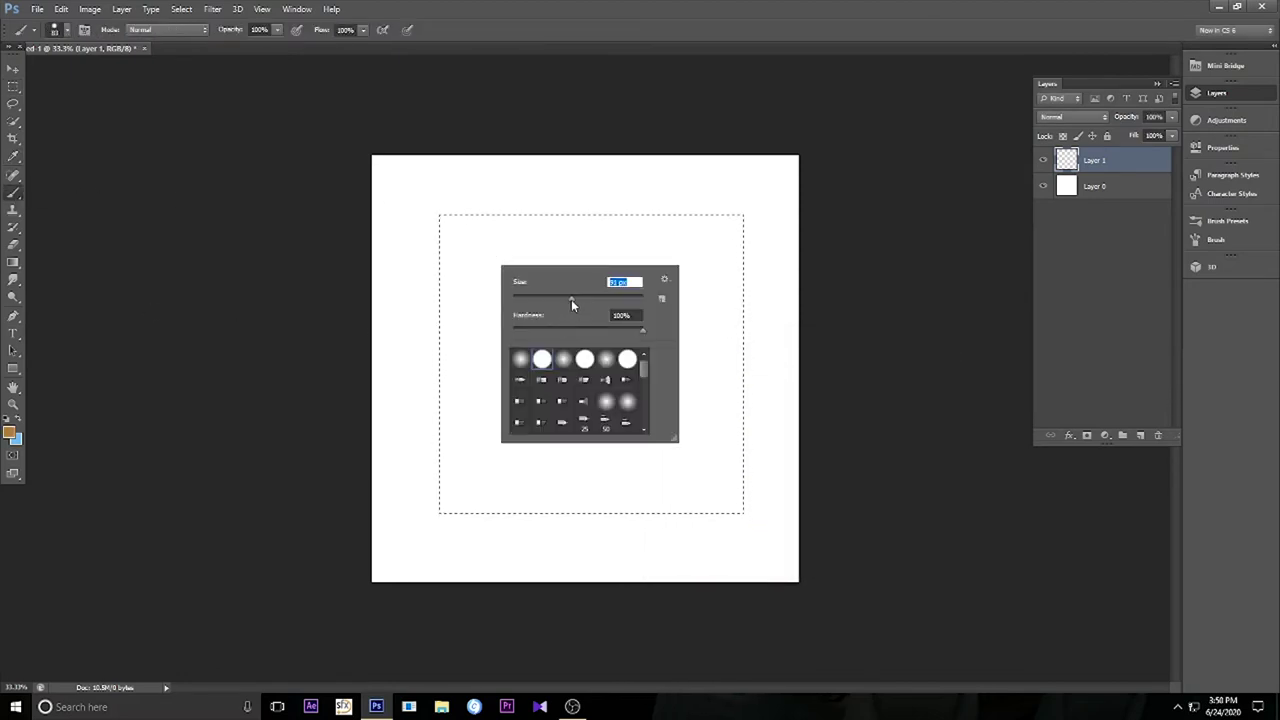
pyautogui.click(531, 246)
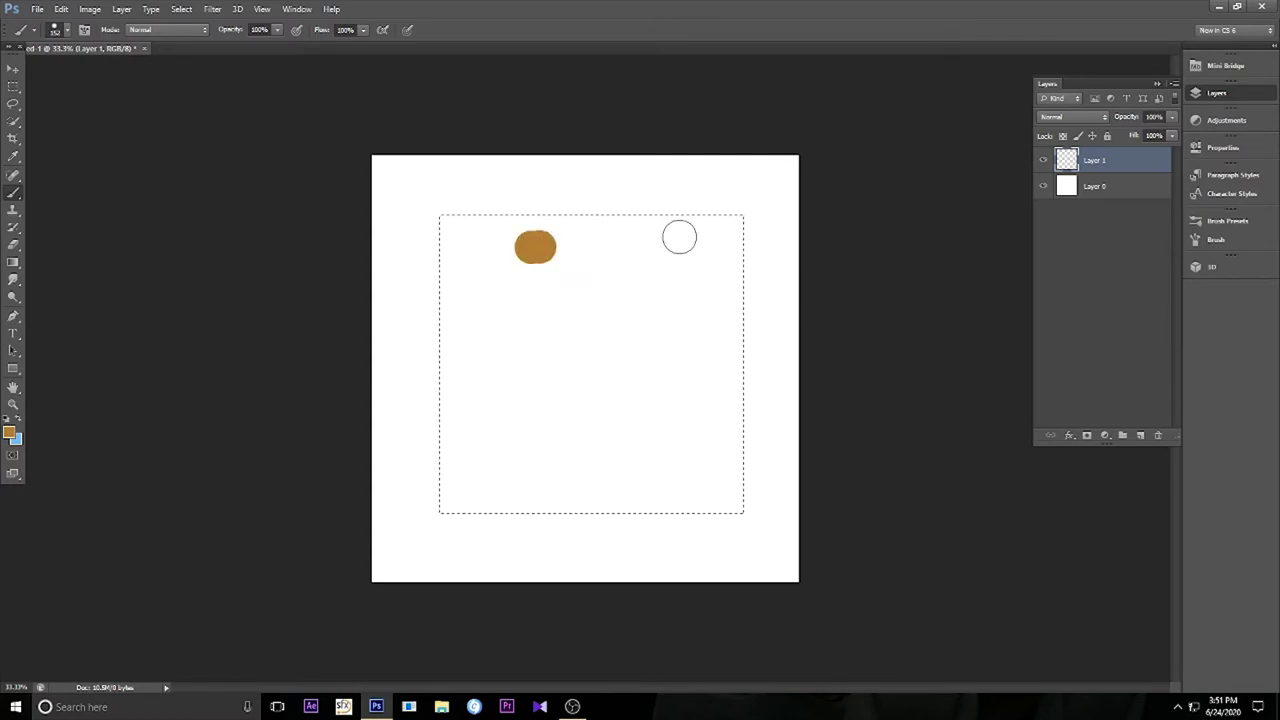
pyautogui.moveTo(677, 234)
pyautogui.mouseDown()
pyautogui.moveTo(491, 214)
pyautogui.moveTo(771, 236)
pyautogui.moveTo(414, 246)
pyautogui.moveTo(780, 257)
pyautogui.moveTo(763, 289)
pyautogui.moveTo(783, 321)
pyautogui.moveTo(677, 351)
pyautogui.moveTo(643, 386)
pyautogui.moveTo(680, 463)
pyautogui.moveTo(601, 510)
pyautogui.moveTo(514, 509)
pyautogui.mouseUp()
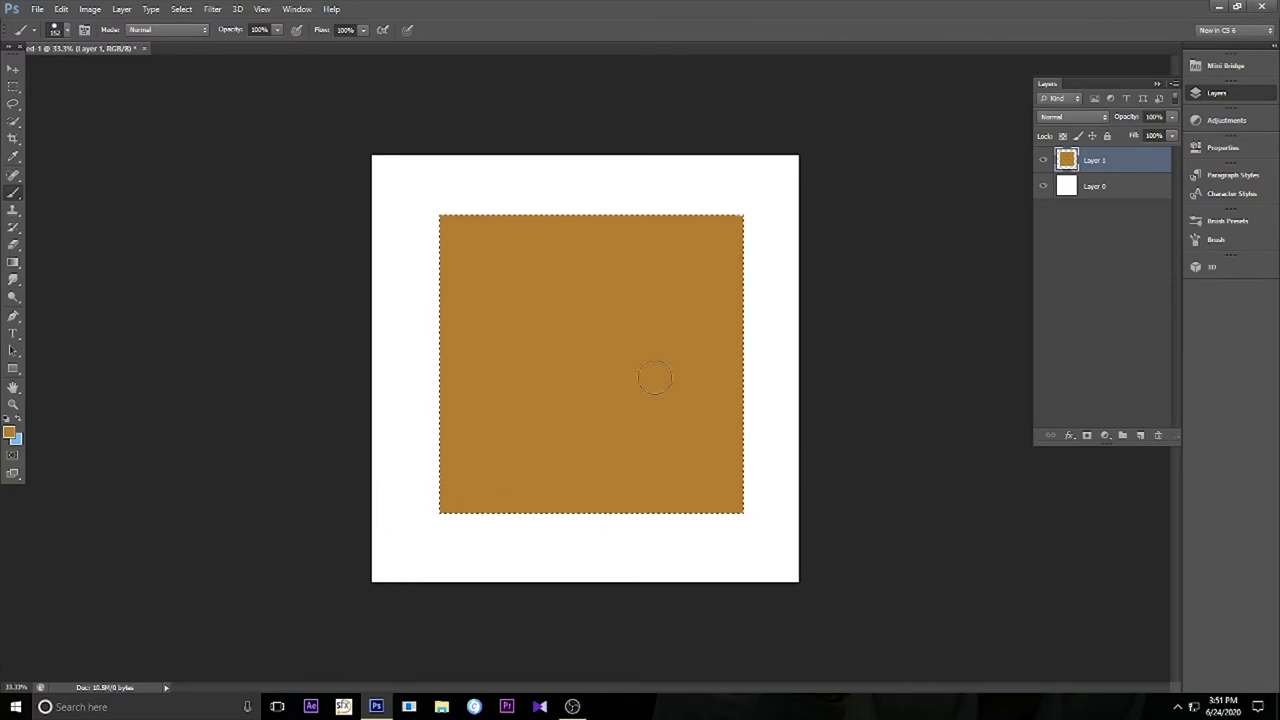
pyautogui.click(12, 69)
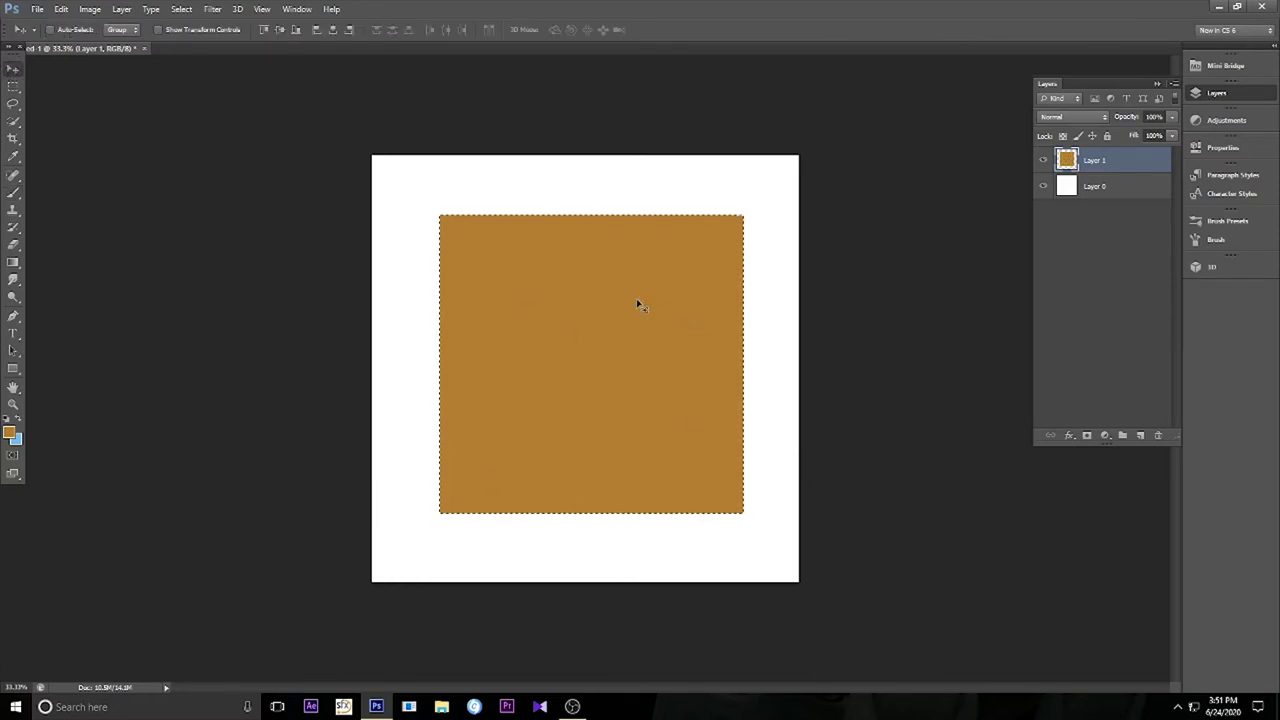
pyautogui.click(13, 86)
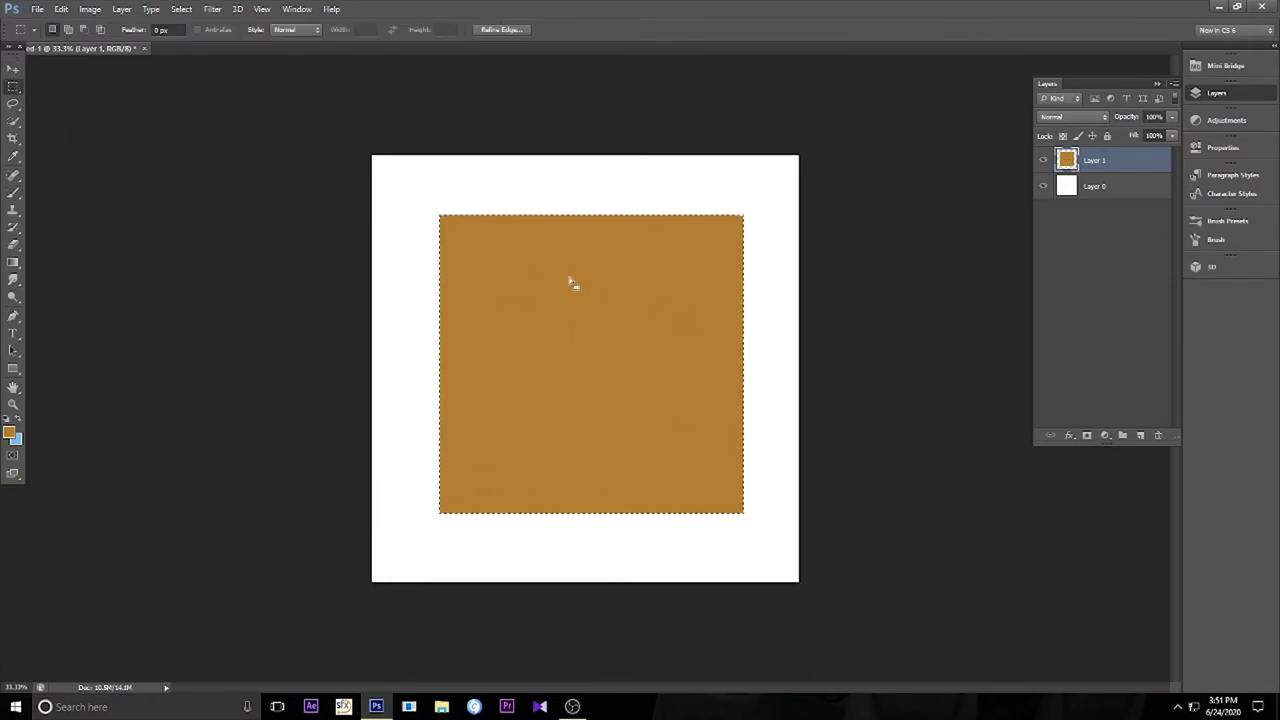
pyautogui.click(570, 283)
# Add Layer 2 and start an S-shaped Pen path across the square's top and middle.
pyautogui.click(1141, 437)
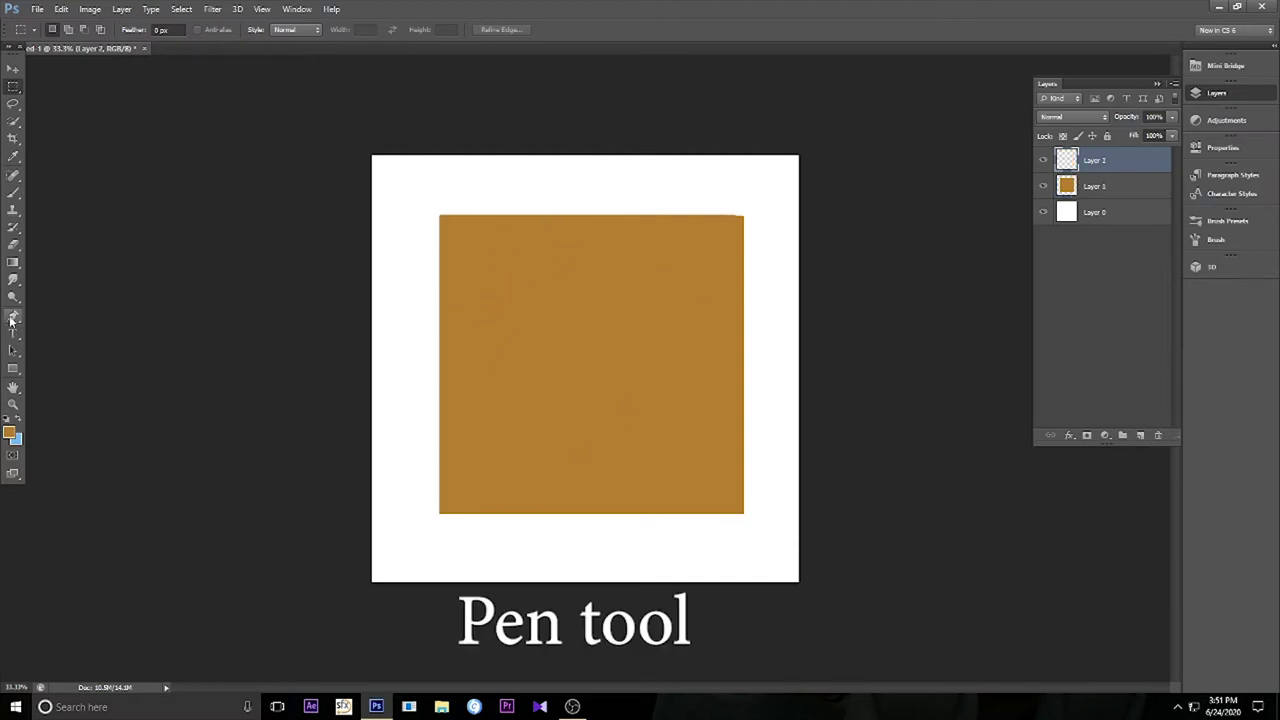
pyautogui.click(12, 317)
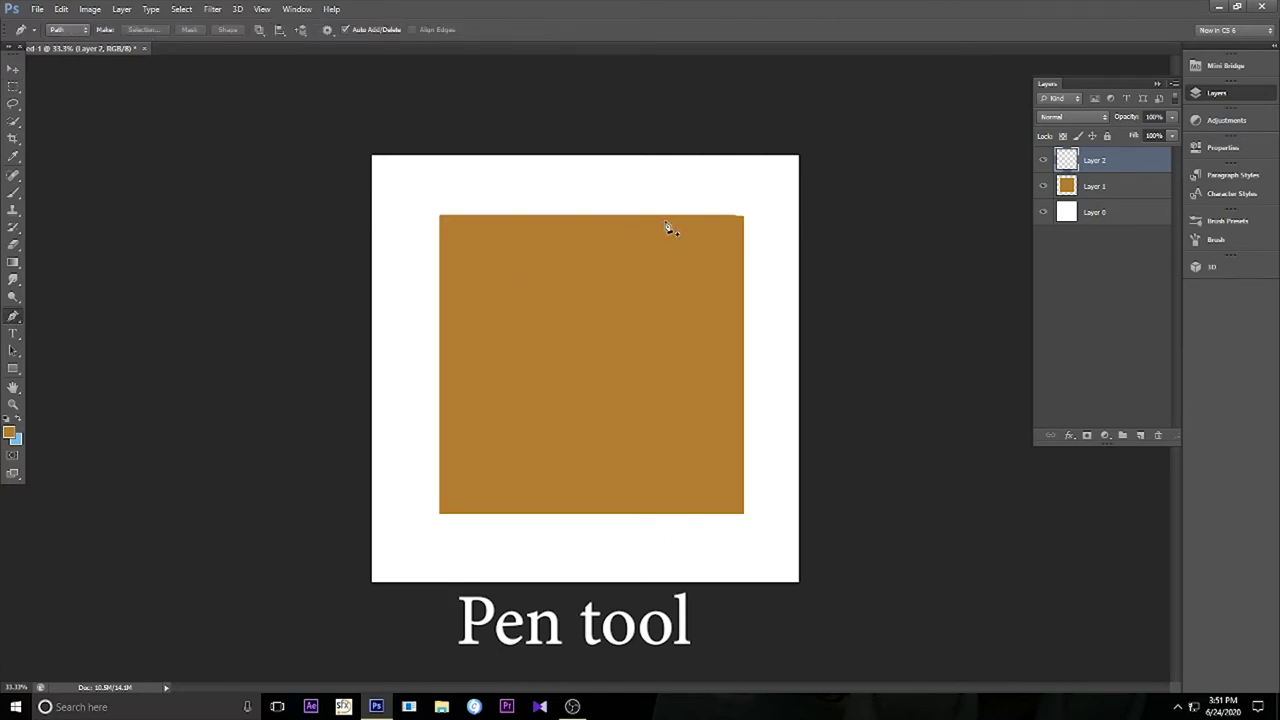
pyautogui.click(711, 254)
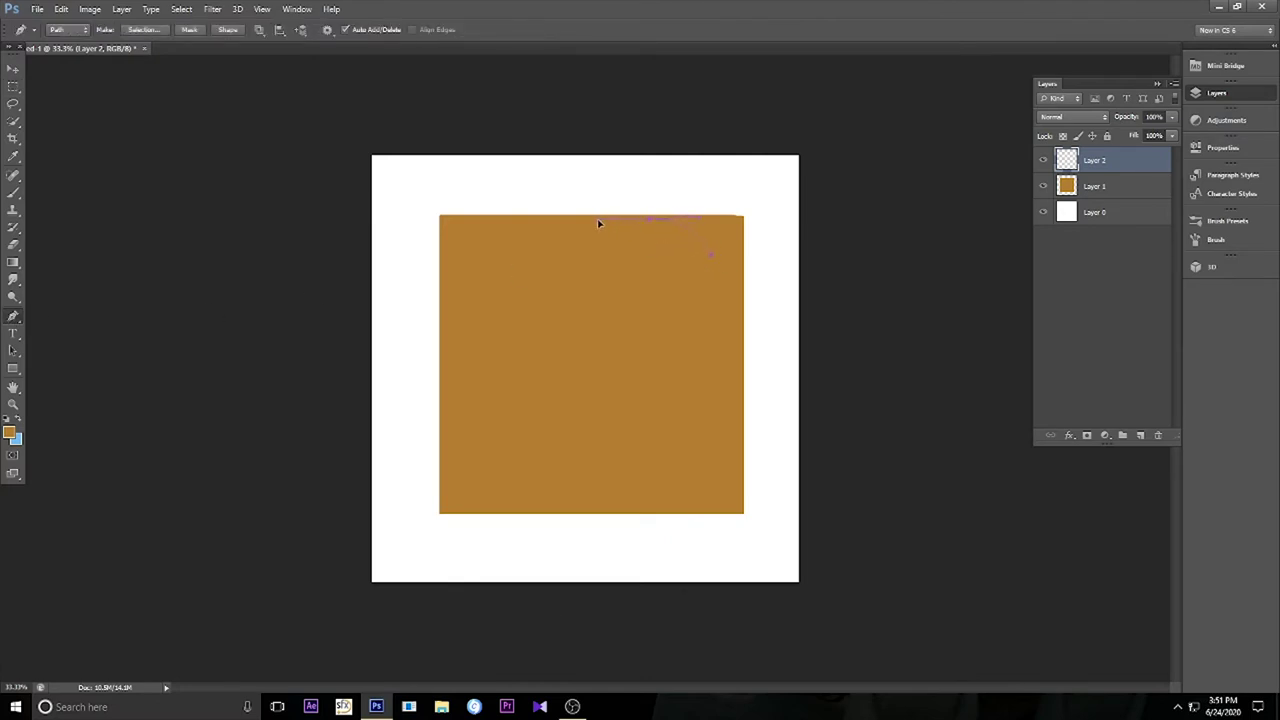
pyautogui.click(475, 250)
pyautogui.moveTo(540, 349); pyautogui.dragTo(627, 390)
# Shape the S's lower bend and right side, close the path and convert it to a selection.
pyautogui.moveTo(647, 512)
pyautogui.mouseDown()
pyautogui.moveTo(716, 504)
pyautogui.moveTo(669, 501)
pyautogui.mouseUp()
pyautogui.moveTo(494, 235)
pyautogui.mouseDown()
pyautogui.moveTo(515, 193)
pyautogui.moveTo(448, 98)
pyautogui.mouseUp()
pyautogui.moveTo(708, 290)
pyautogui.mouseDown()
pyautogui.moveTo(908, 384)
pyautogui.moveTo(993, 361)
pyautogui.moveTo(784, 286)
pyautogui.moveTo(806, 303)
pyautogui.moveTo(745, 293)
pyautogui.mouseUp()
pyautogui.click(713, 261)
pyautogui.hotkey('ctrl', 'Return')
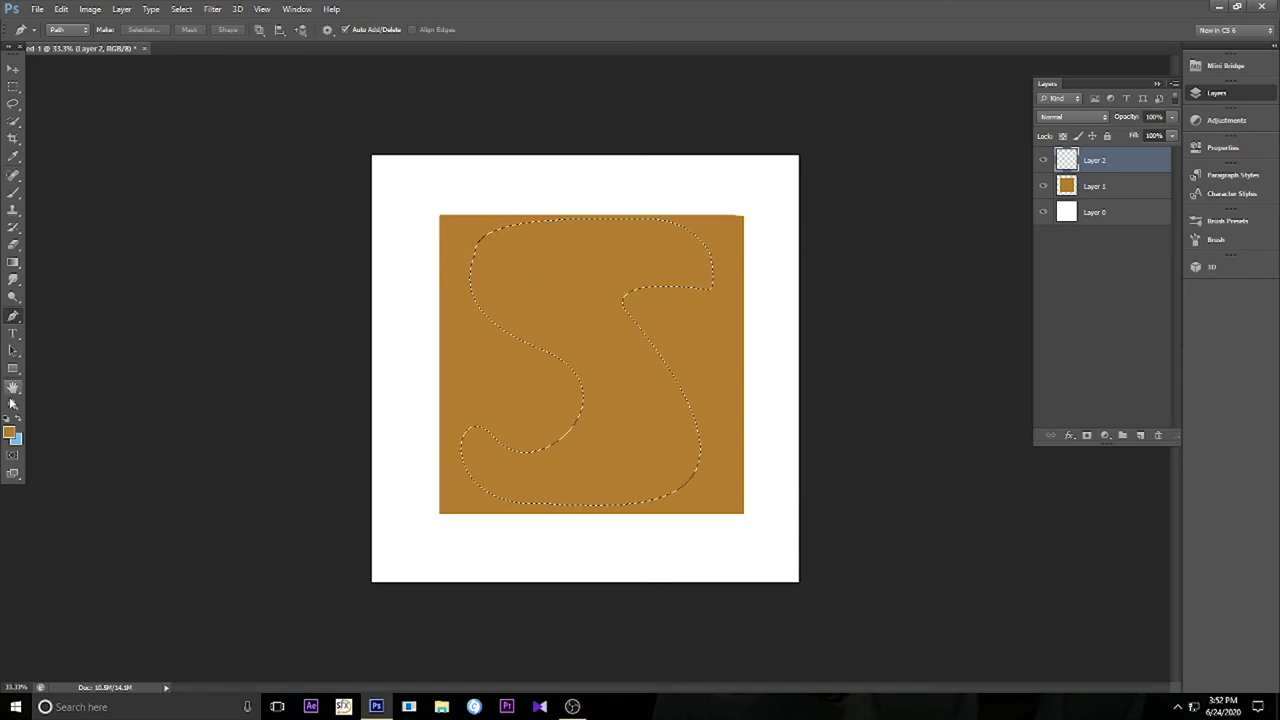
# Set the foreground colour to near-black #0d0d0d.
pyautogui.click(13, 156)
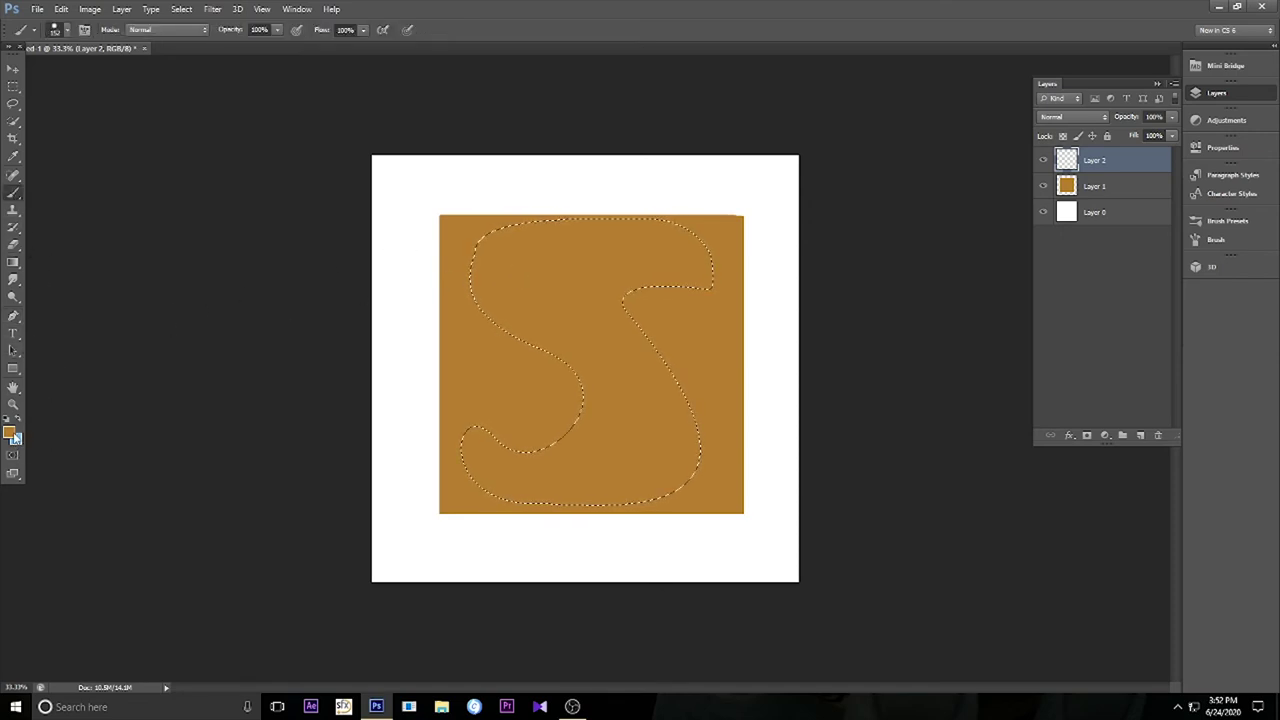
pyautogui.click(9, 432)
pyautogui.click(651, 541)
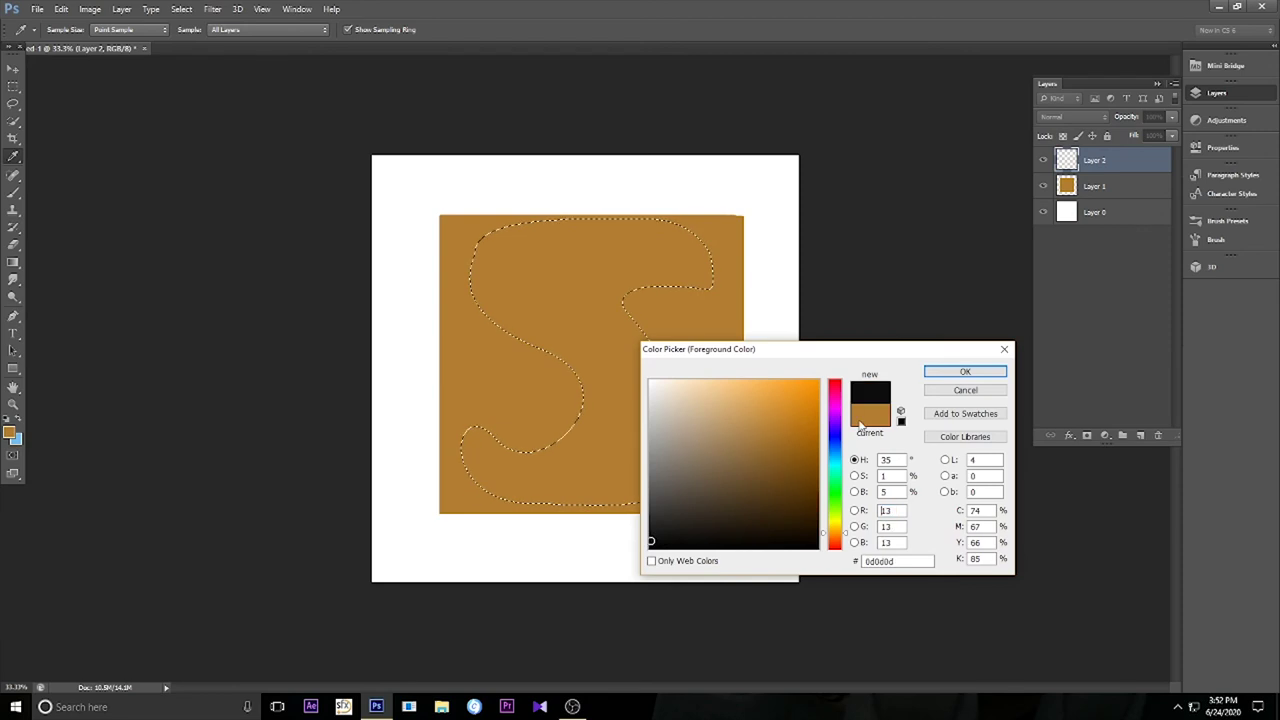
pyautogui.click(957, 373)
# Brush near-black across the whole S selection on Layer 2, then deselect it.
pyautogui.press('b')
pyautogui.moveTo(480, 252)
pyautogui.mouseDown()
pyautogui.moveTo(672, 246)
pyautogui.moveTo(533, 437)
pyautogui.moveTo(680, 486)
pyautogui.moveTo(403, 474)
pyautogui.mouseUp()
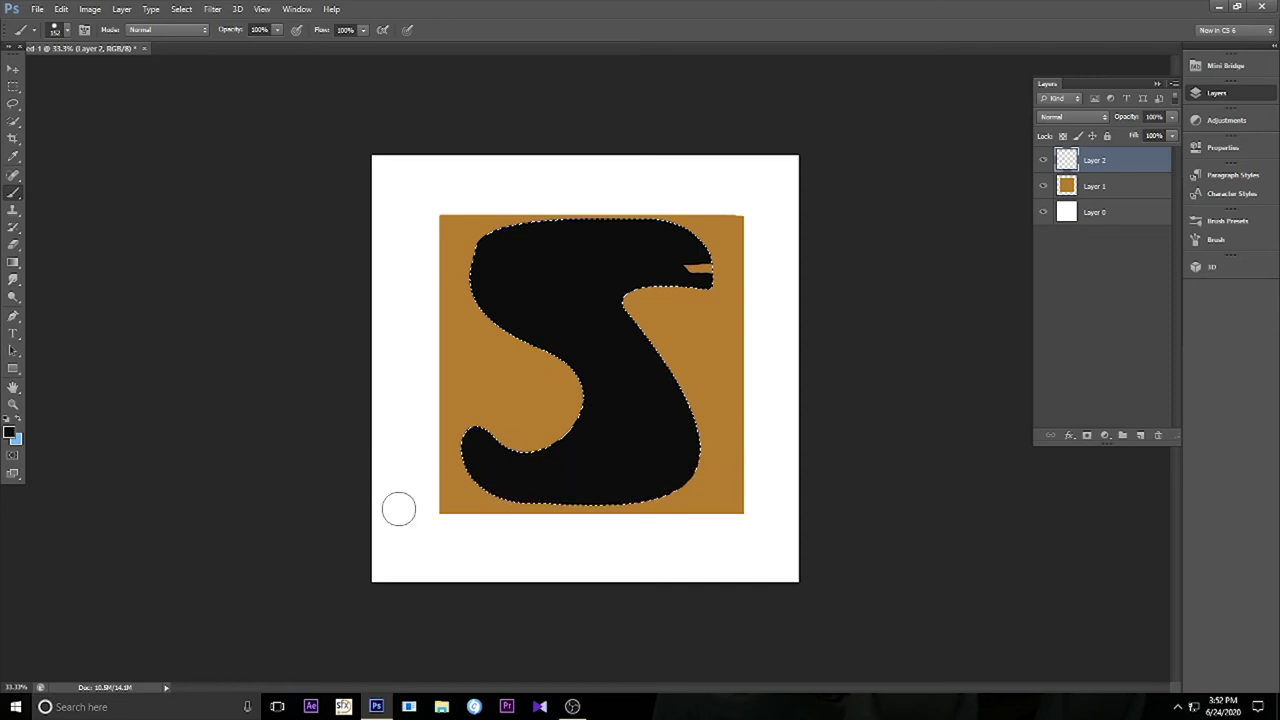
pyautogui.moveTo(612, 307)
pyautogui.mouseDown()
pyautogui.moveTo(651, 263)
pyautogui.moveTo(537, 234)
pyautogui.mouseUp()
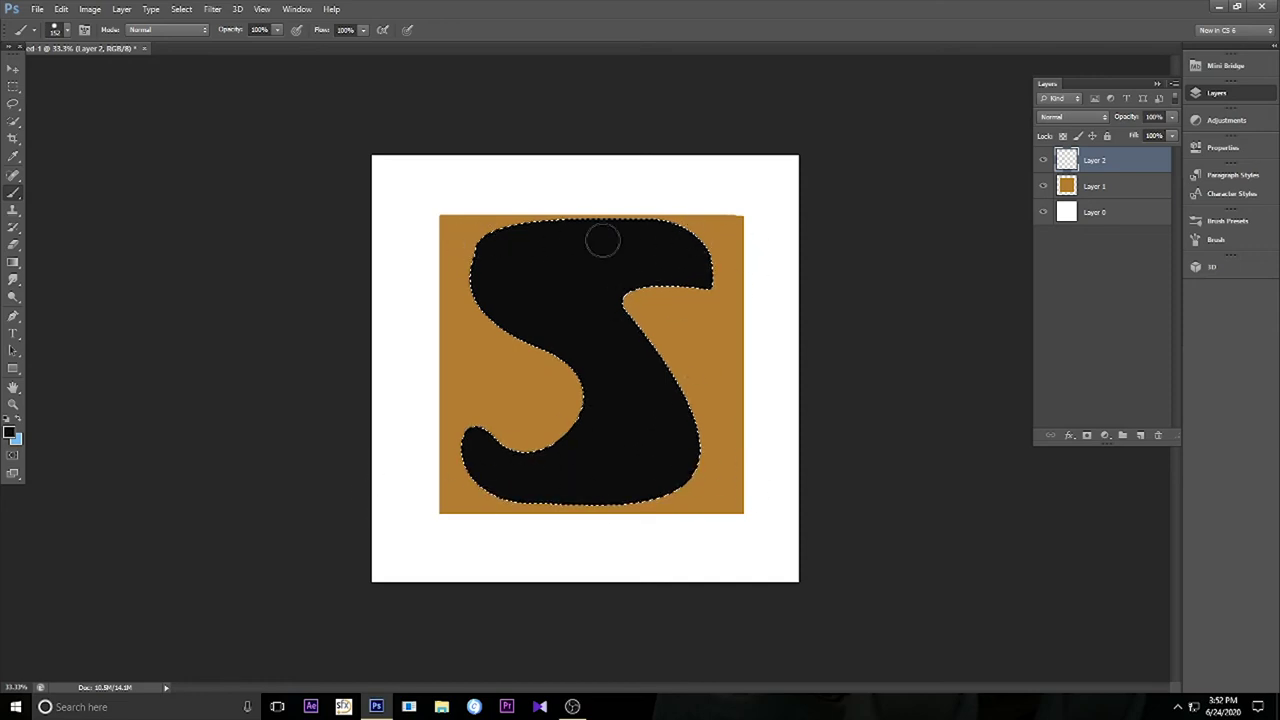
pyautogui.click(13, 86)
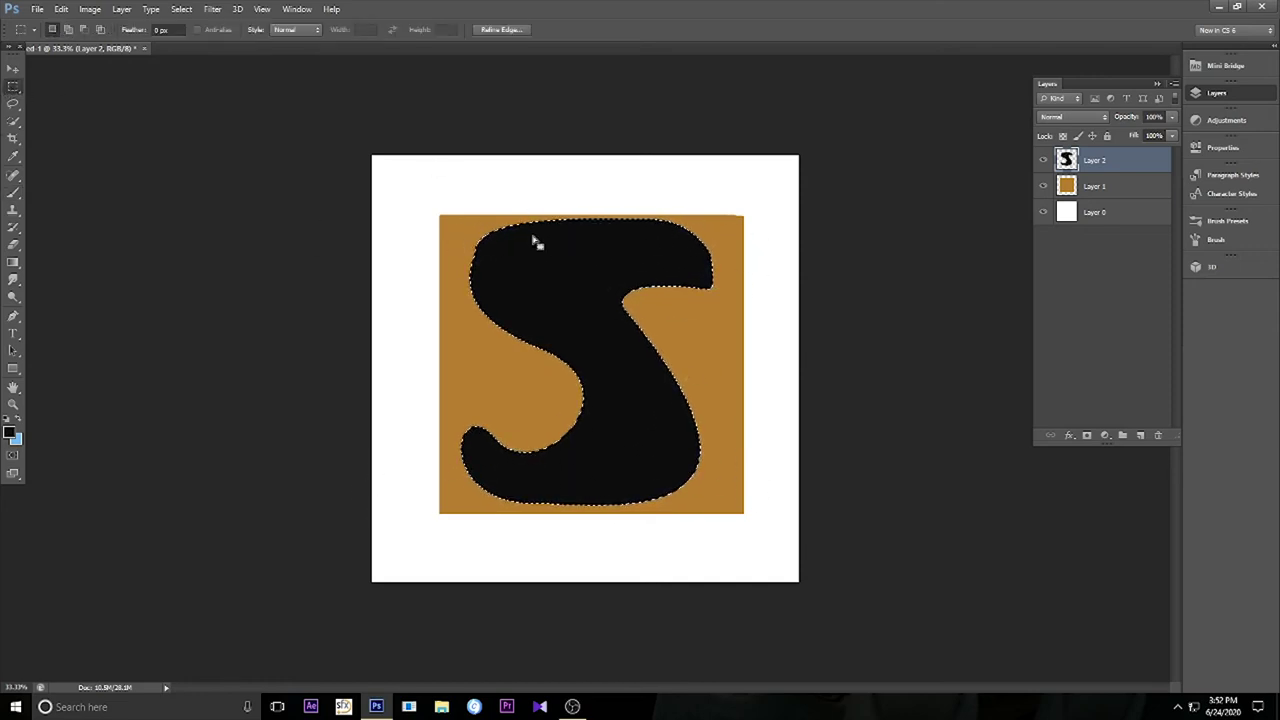
pyautogui.click(455, 233)
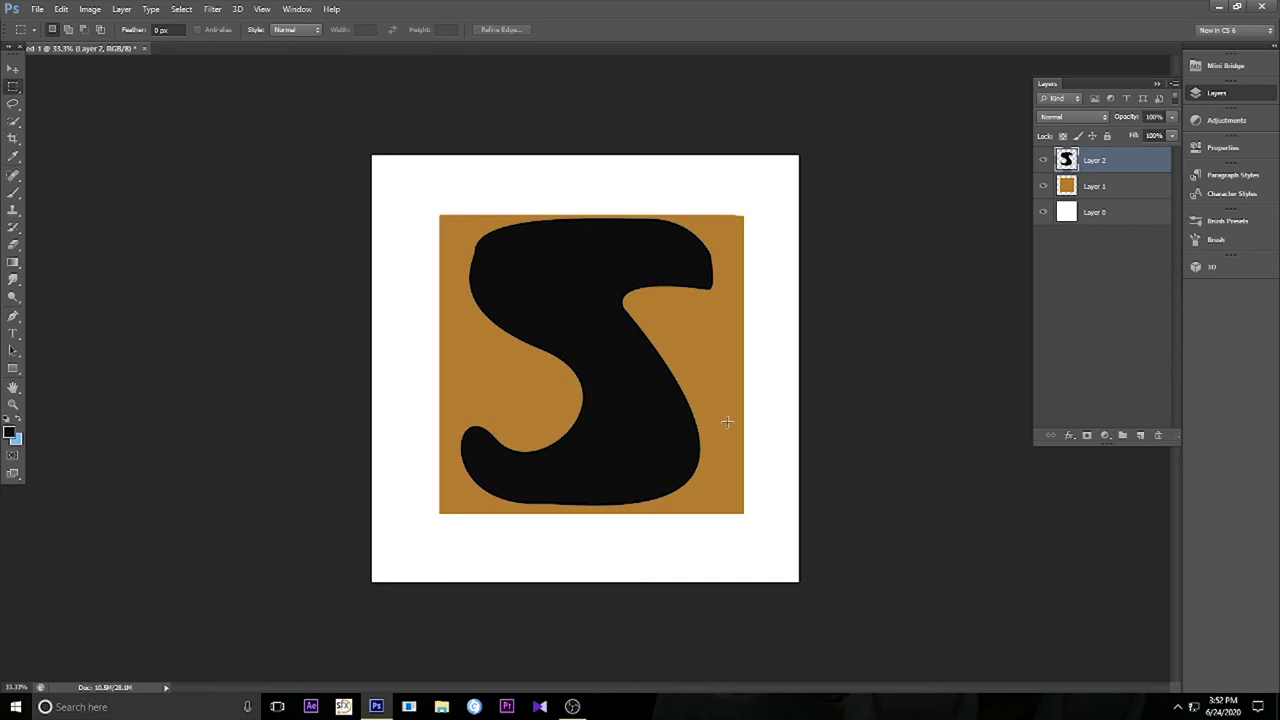
# In Layer 2's Blending Options, preview Stroke, Inner Shadow, Inner Glow and the overlay effects.
pyautogui.rightClick(1132, 165)
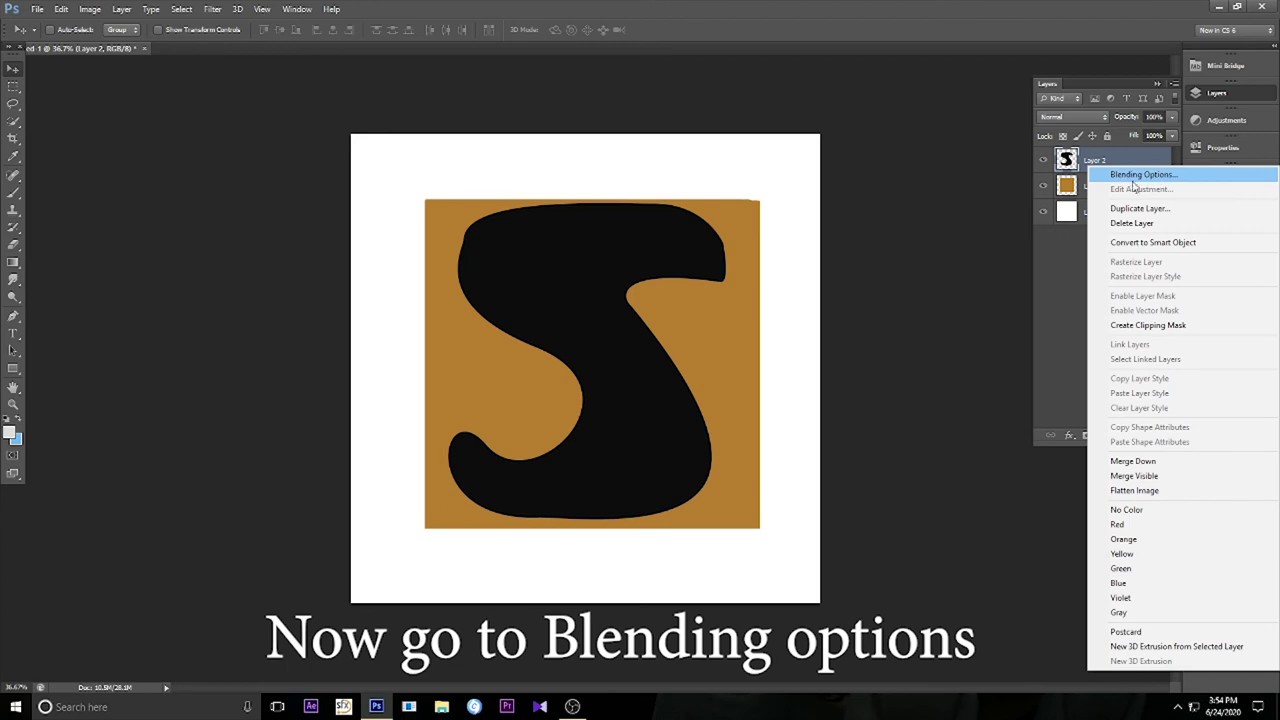
pyautogui.click(1123, 180)
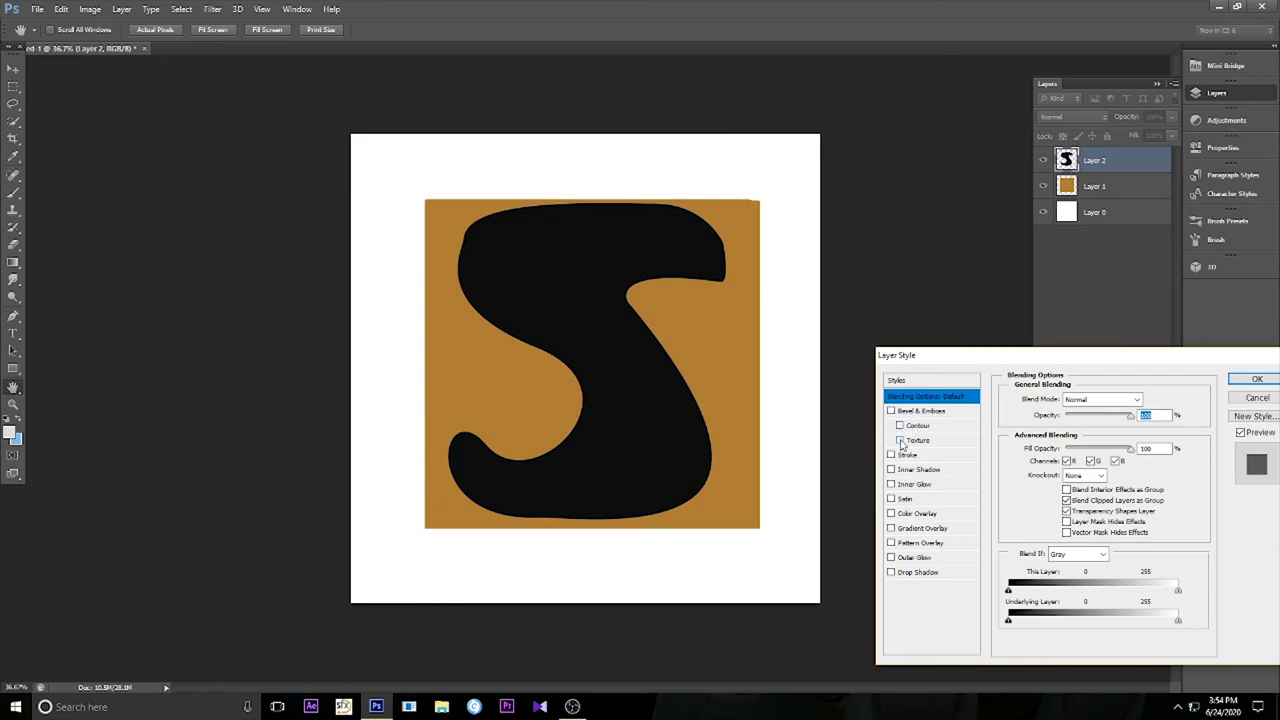
pyautogui.click(893, 455)
pyautogui.click(892, 455)
pyautogui.click(891, 470)
pyautogui.click(891, 484)
pyautogui.click(891, 514)
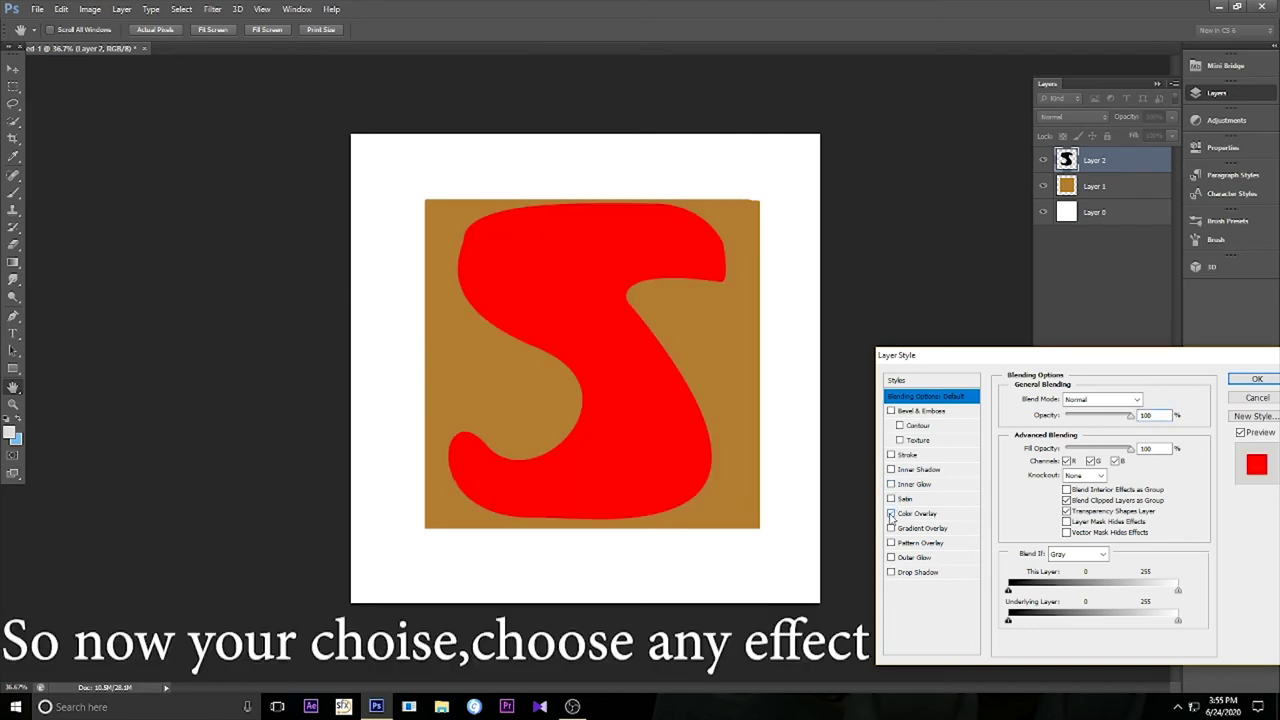
pyautogui.click(891, 514)
pyautogui.click(891, 528)
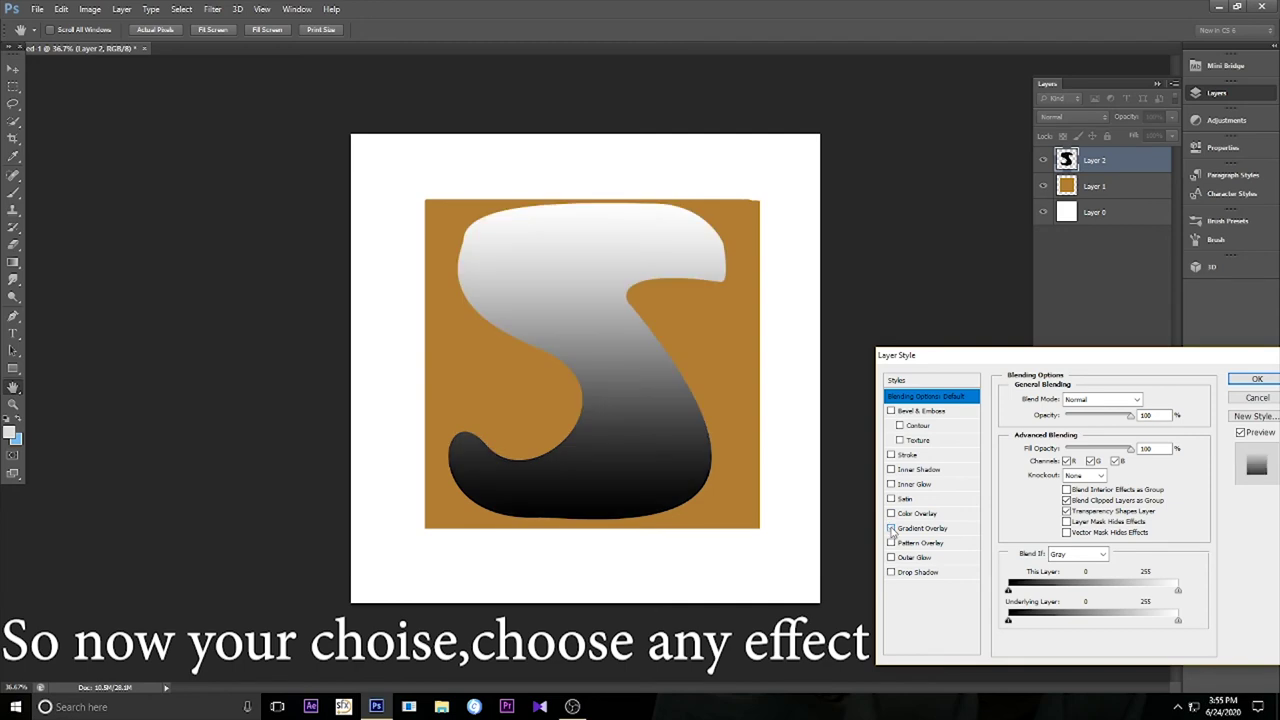
pyautogui.click(891, 528)
pyautogui.click(891, 543)
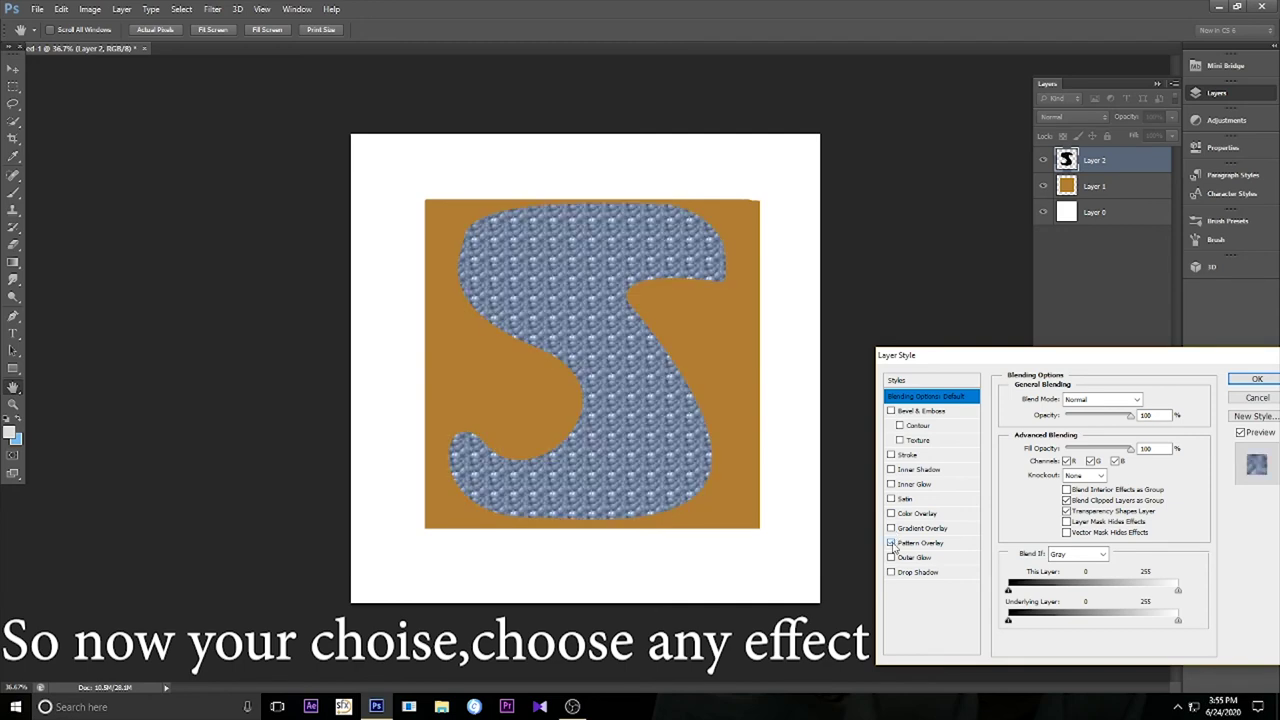
# Apply a cream Outer Glow to the S with added noise and a wider spread.
pyautogui.click(891, 557)
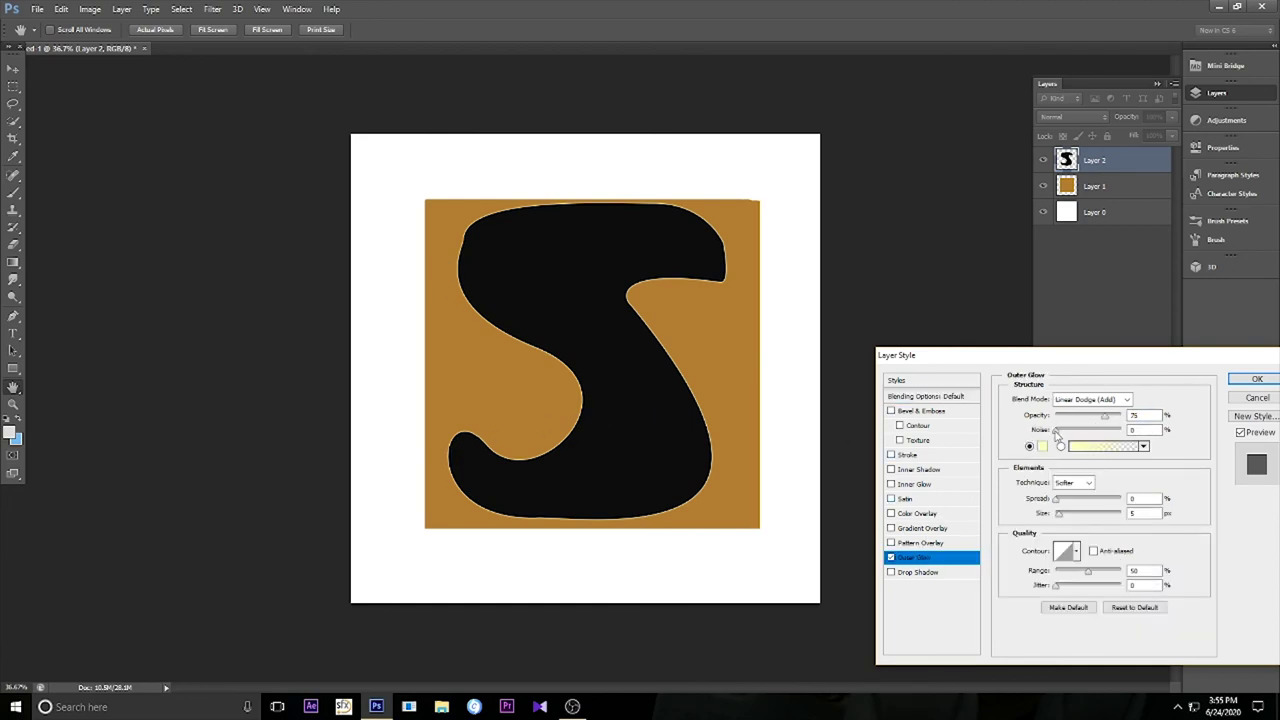
pyautogui.moveTo(1055, 432); pyautogui.dragTo(1016, 437)
pyautogui.moveTo(1057, 502)
pyautogui.mouseDown()
pyautogui.moveTo(1127, 508)
pyautogui.moveTo(1021, 507)
pyautogui.moveTo(1156, 507)
pyautogui.moveTo(1099, 500)
pyautogui.moveTo(1068, 521)
pyautogui.mouseUp()
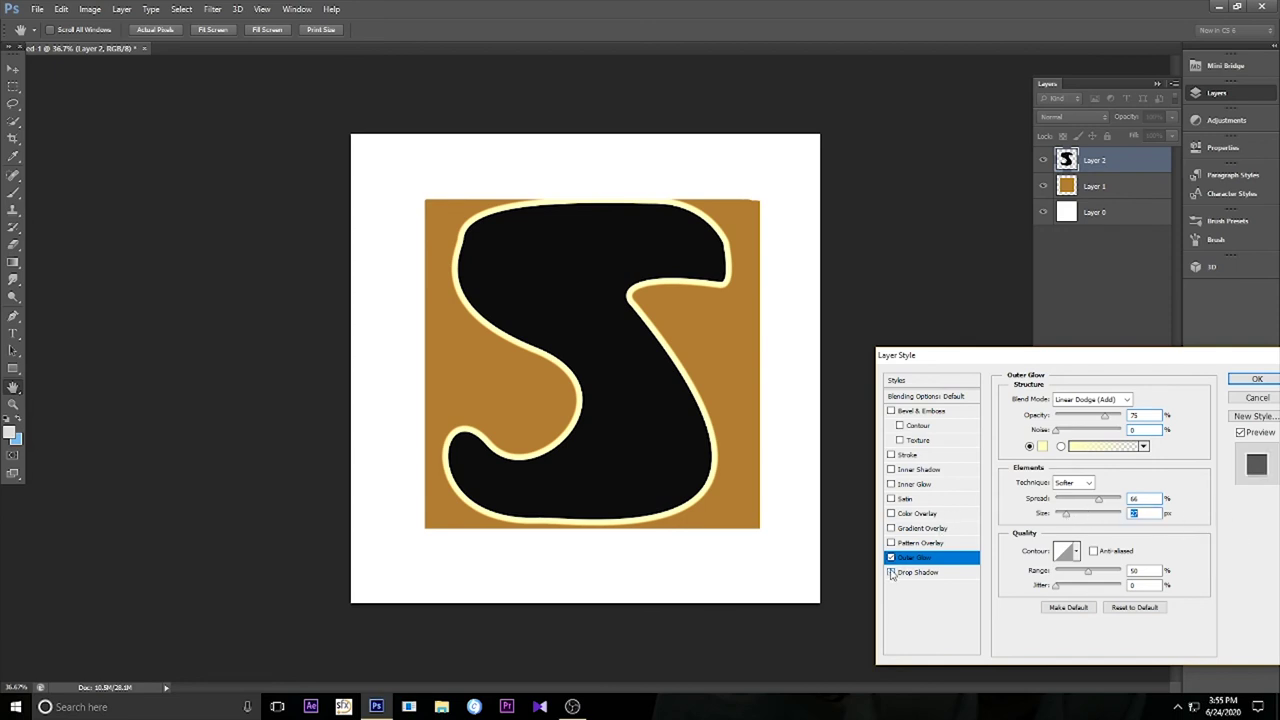
pyautogui.click(1256, 379)
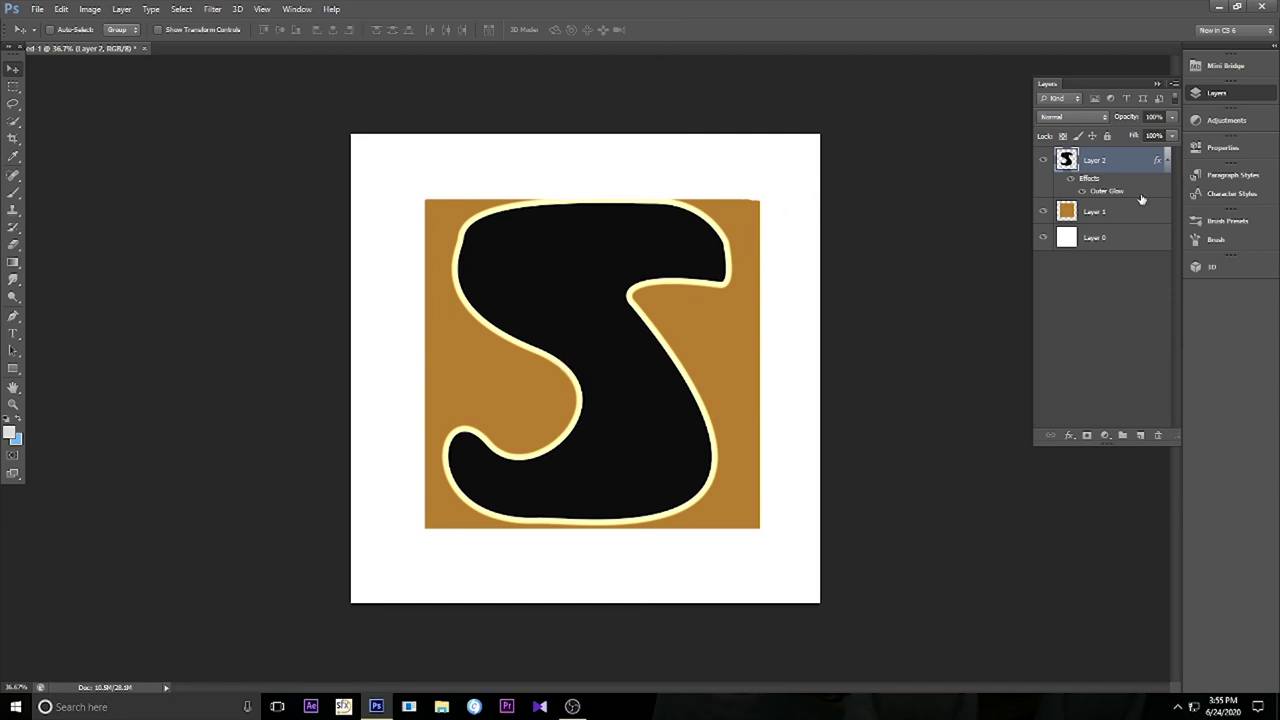
# Give Layer 1 an Inner Bevel & Emboss with adjusted depth and size and maximum soften.
pyautogui.rightClick(1118, 216)
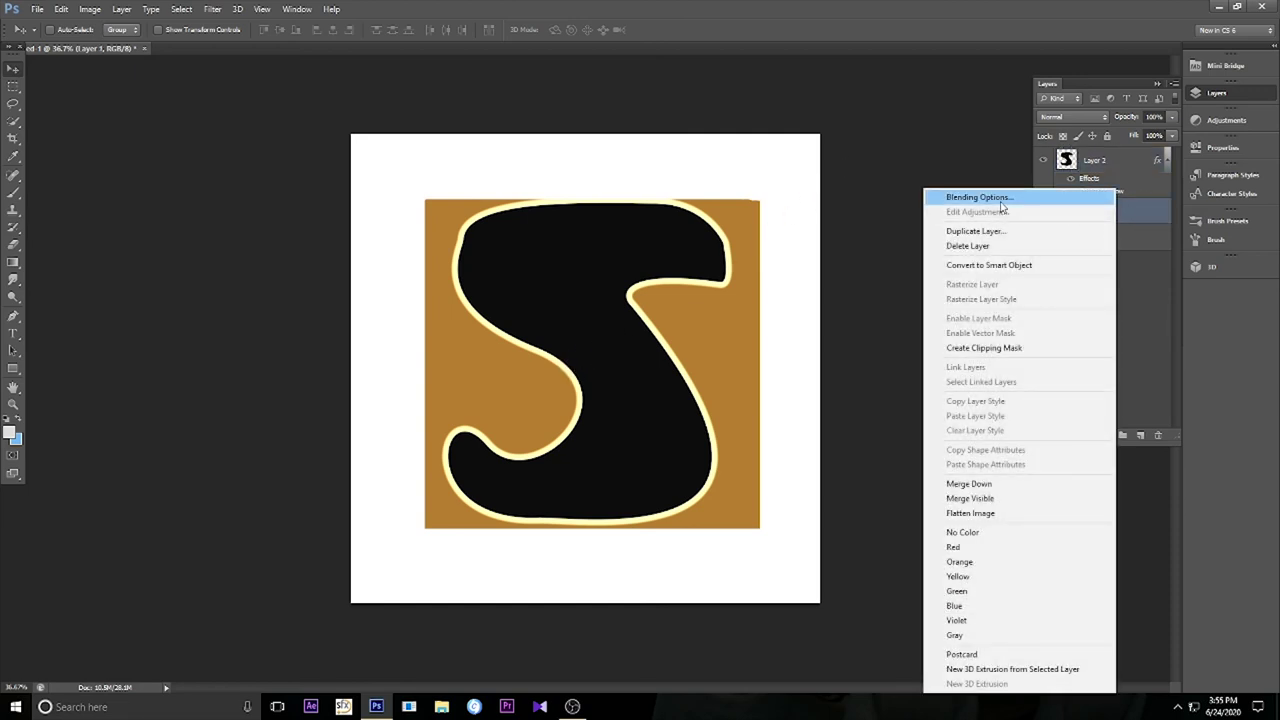
pyautogui.click(1000, 205)
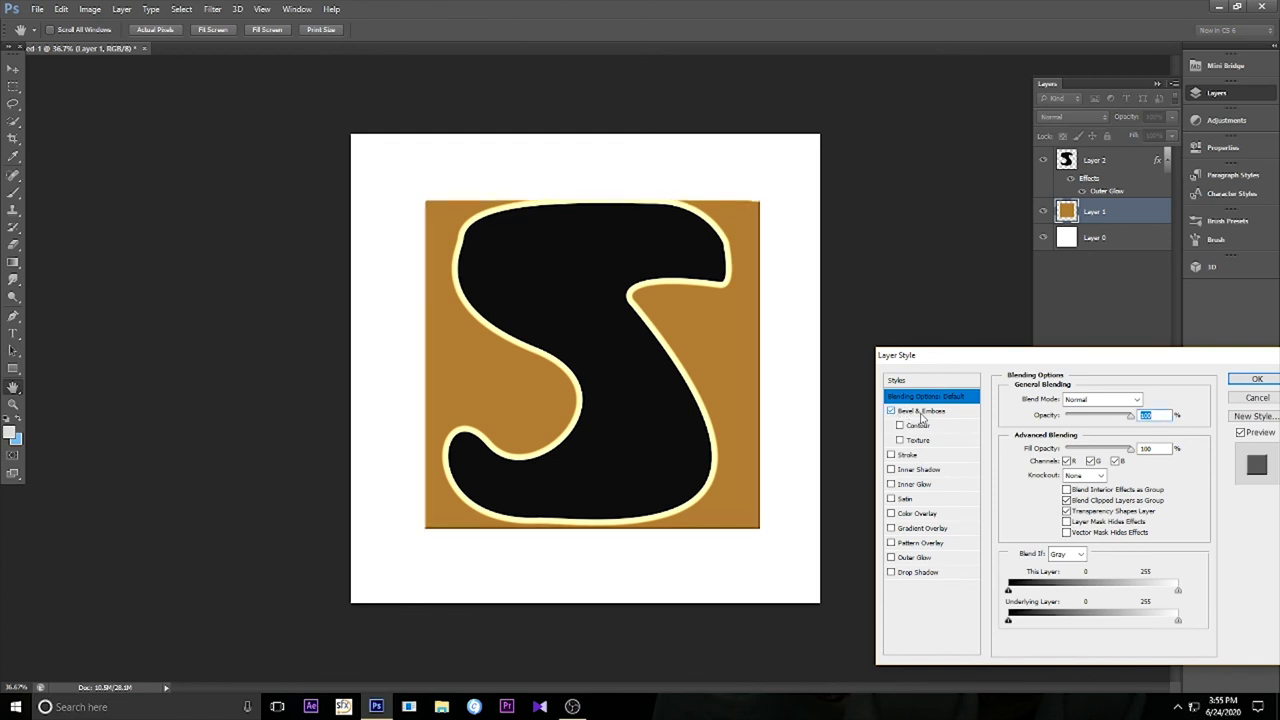
pyautogui.click(922, 412)
pyautogui.moveTo(1068, 433)
pyautogui.mouseDown()
pyautogui.moveTo(1092, 466)
pyautogui.moveTo(1137, 465)
pyautogui.mouseUp()
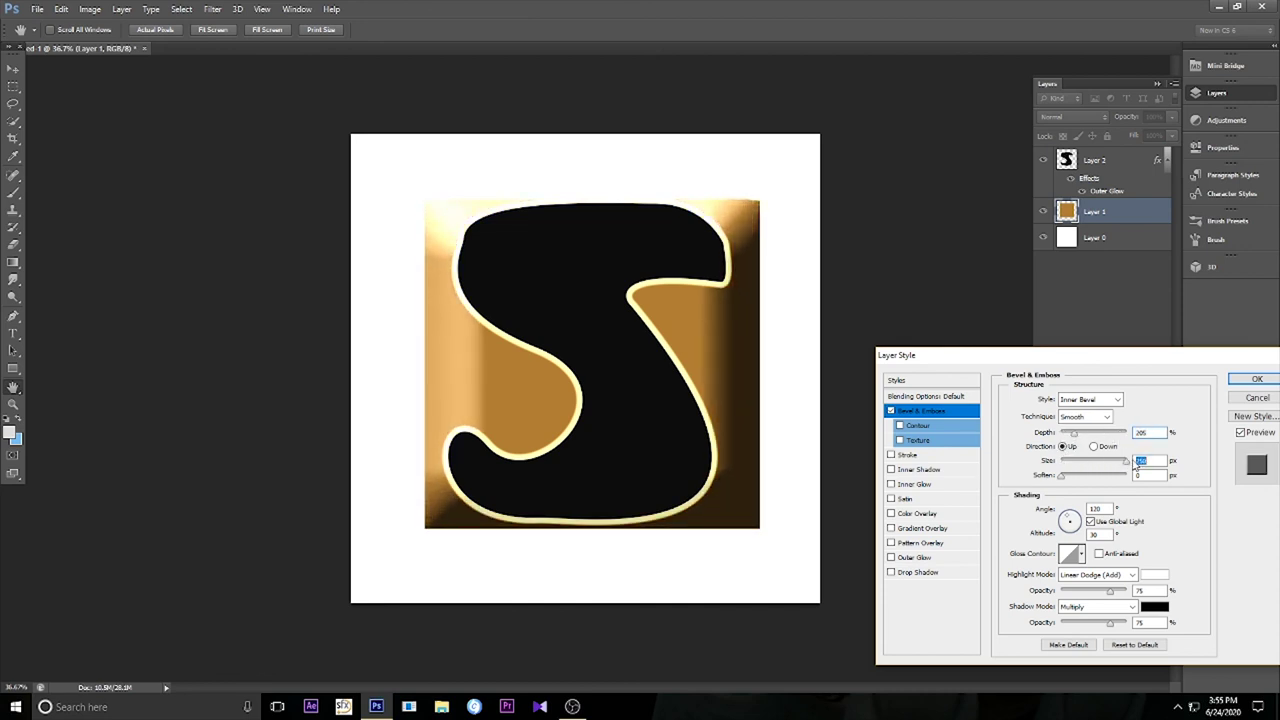
pyautogui.press('Down')
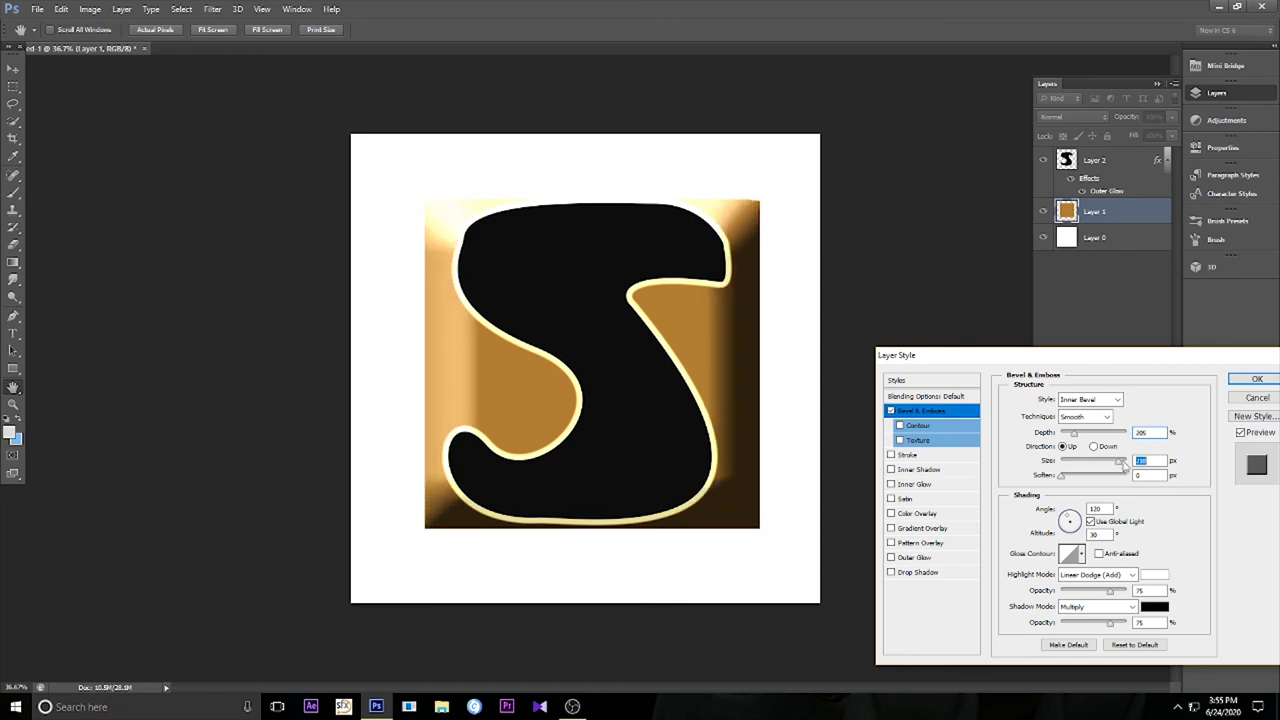
pyautogui.press('Up')
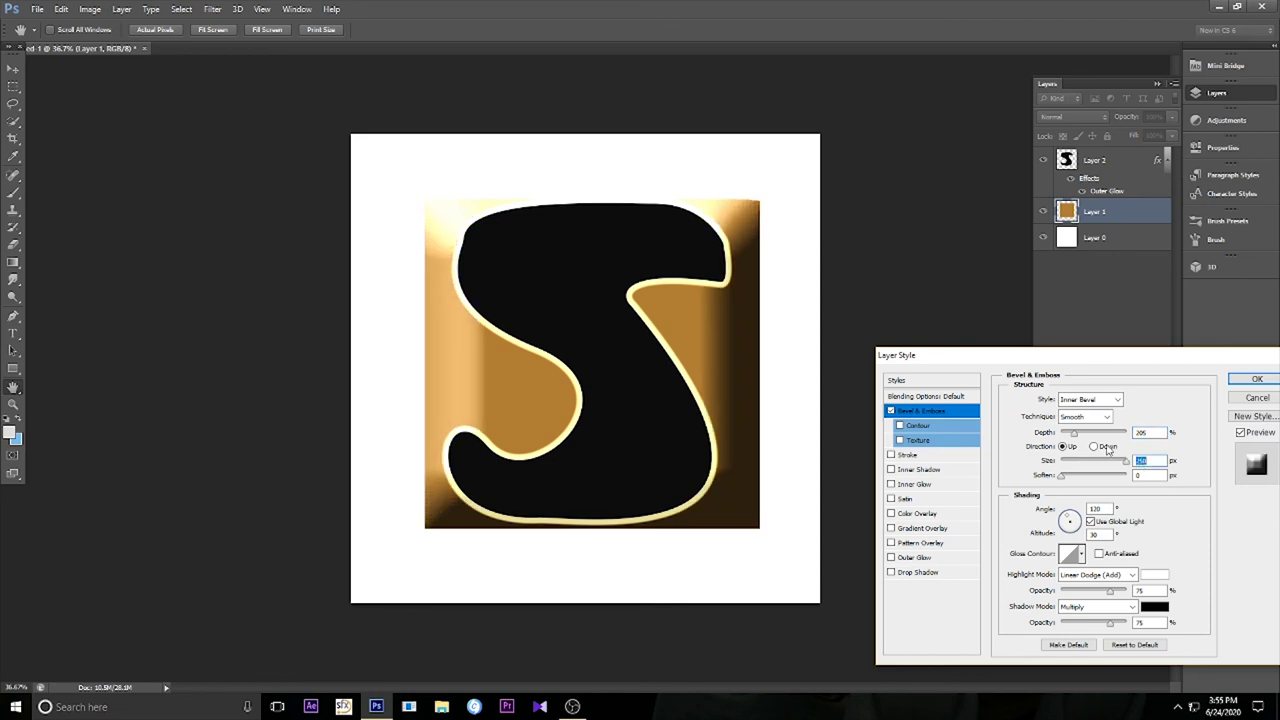
pyautogui.moveTo(1063, 477); pyautogui.dragTo(1120, 477)
pyautogui.click(1256, 381)
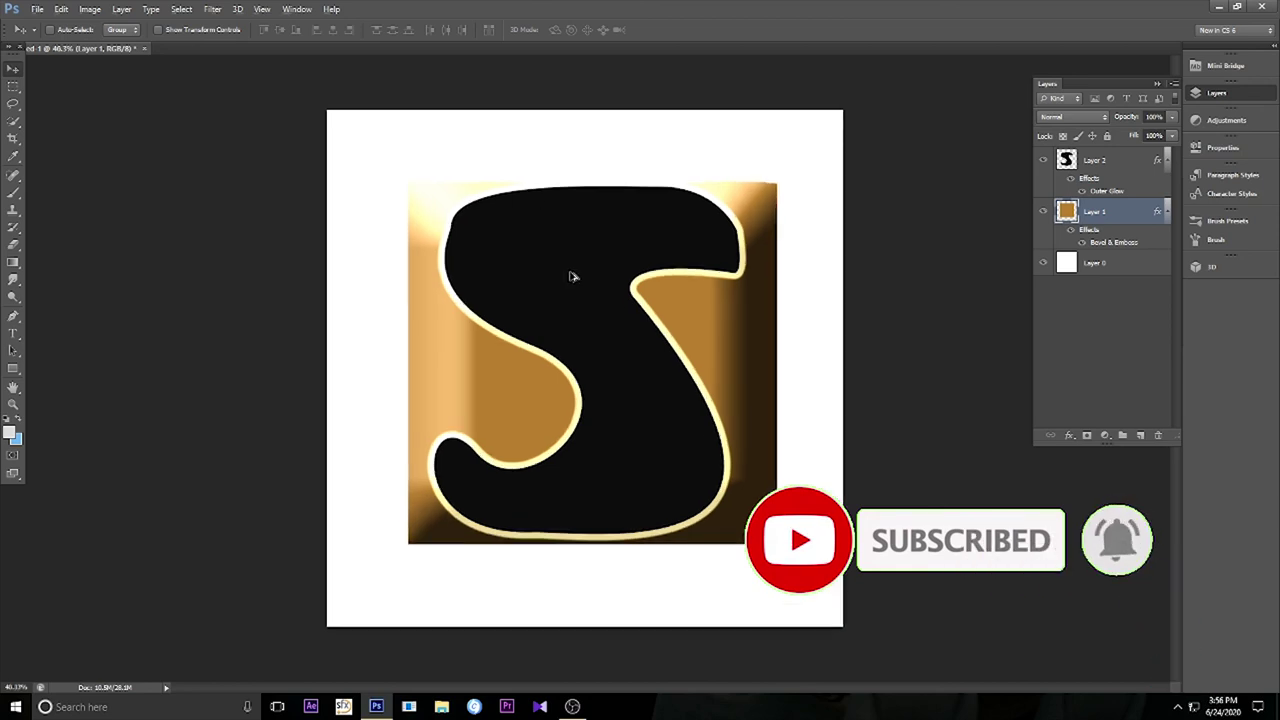
# Zoom in and recentre the view on the bevelled golden square.
pyautogui.scroll(1, 572, 275)
pyautogui.scroll(1, 572, 275)
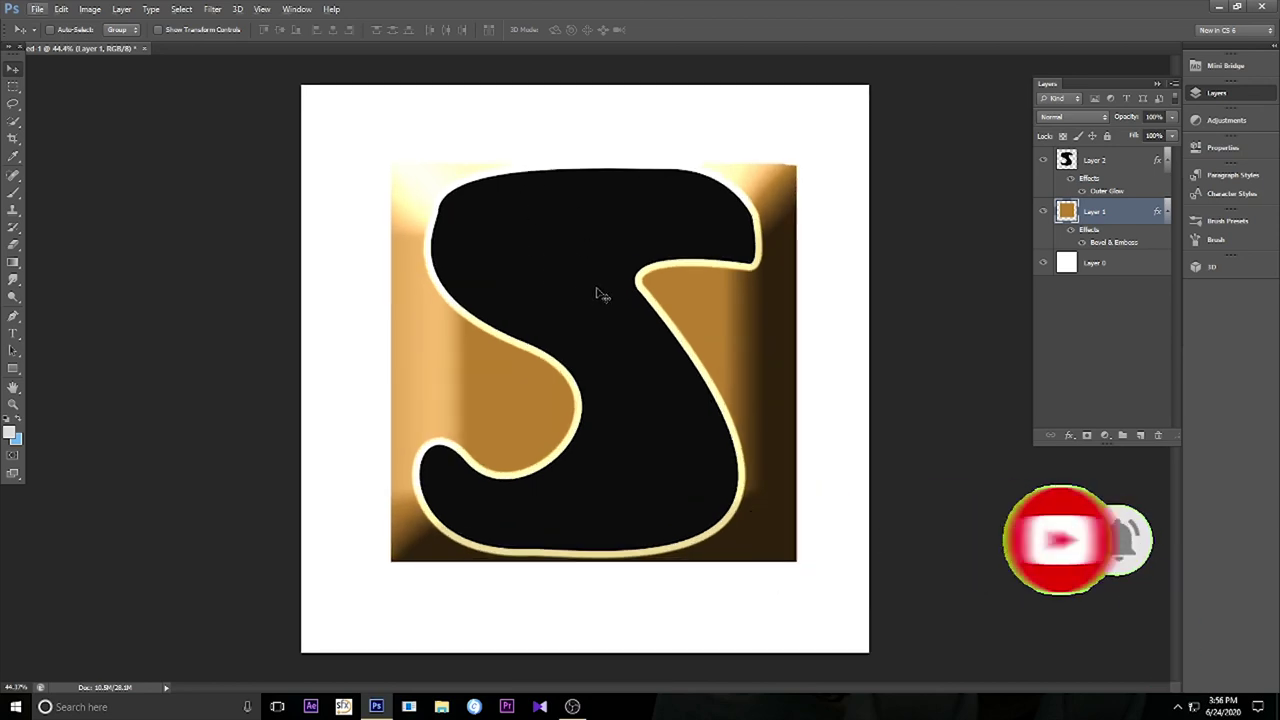
pyautogui.scroll(1, 598, 232)
pyautogui.moveTo(598, 232); pyautogui.dragTo(560, 229)
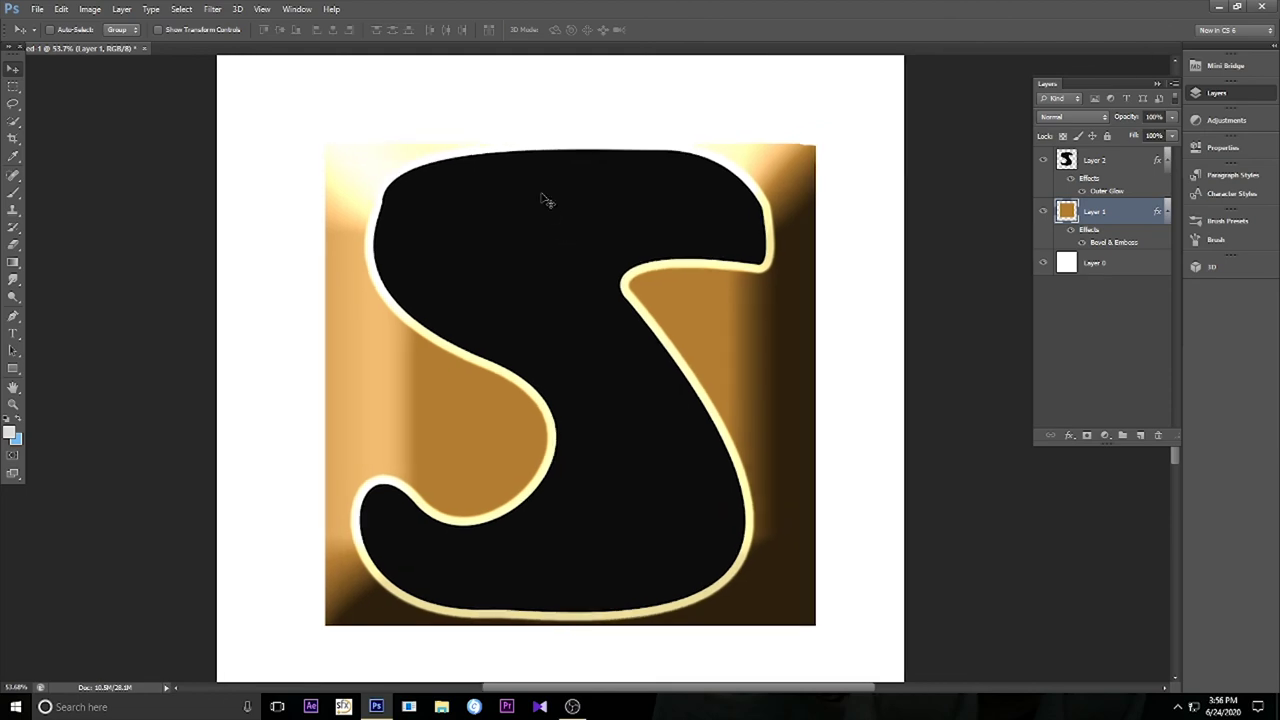